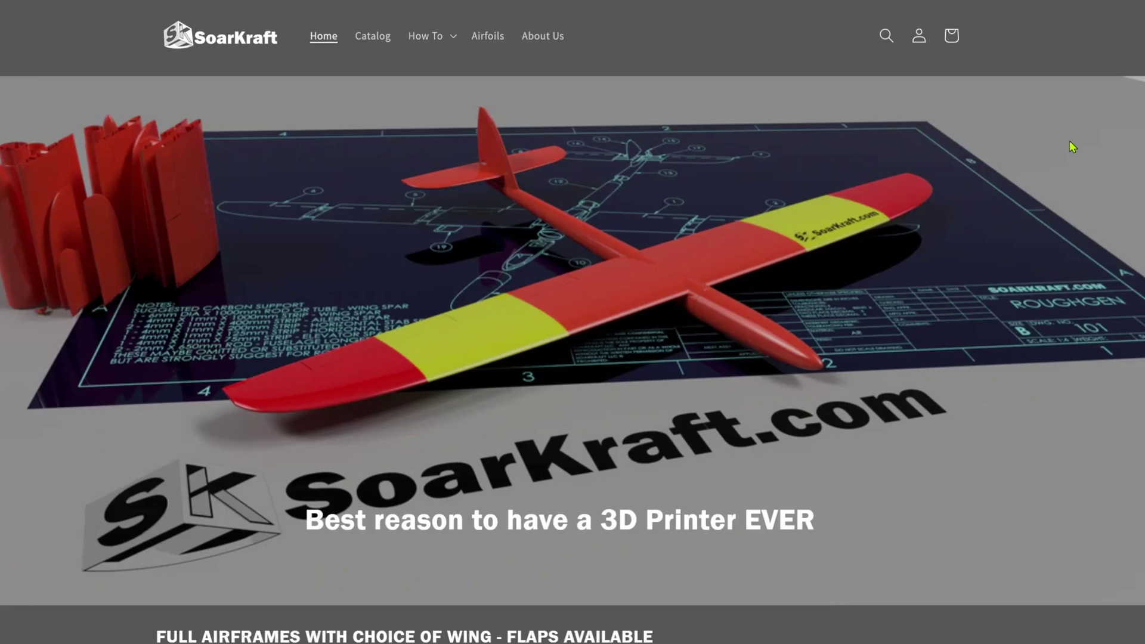
# - Scroll the SoarKraft home page down to the 'Full airframes with choice of wing' products
pyautogui.scroll(-1, 1072, 147)
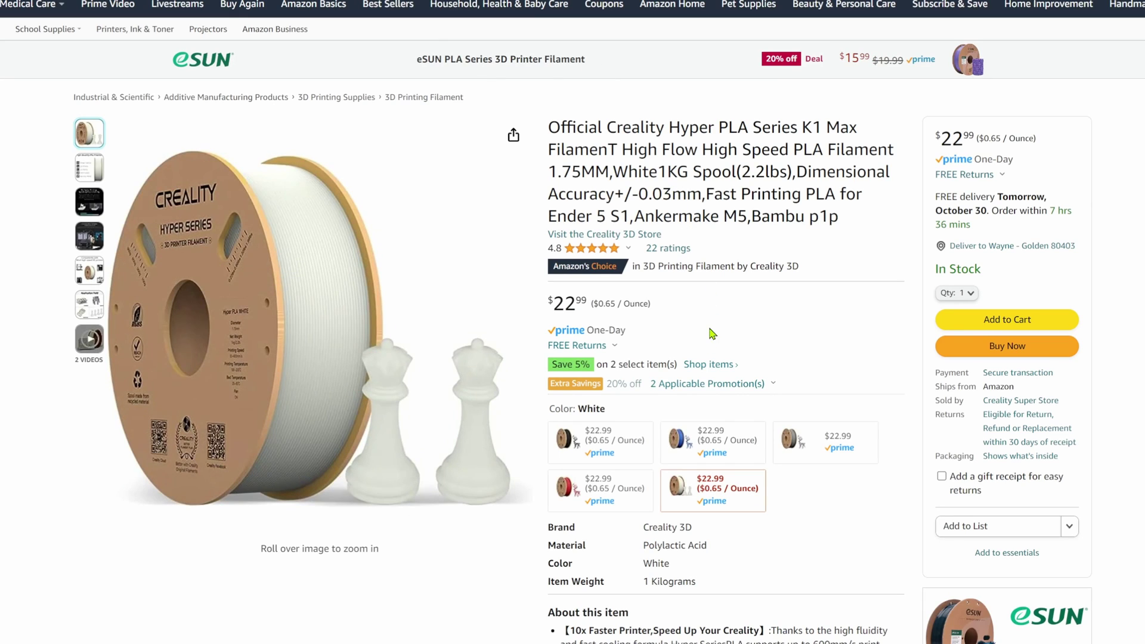
# - View the extra savings promotion, then scroll the Creality Hyper PLA page to its Product Description
pyautogui.click(564, 382)
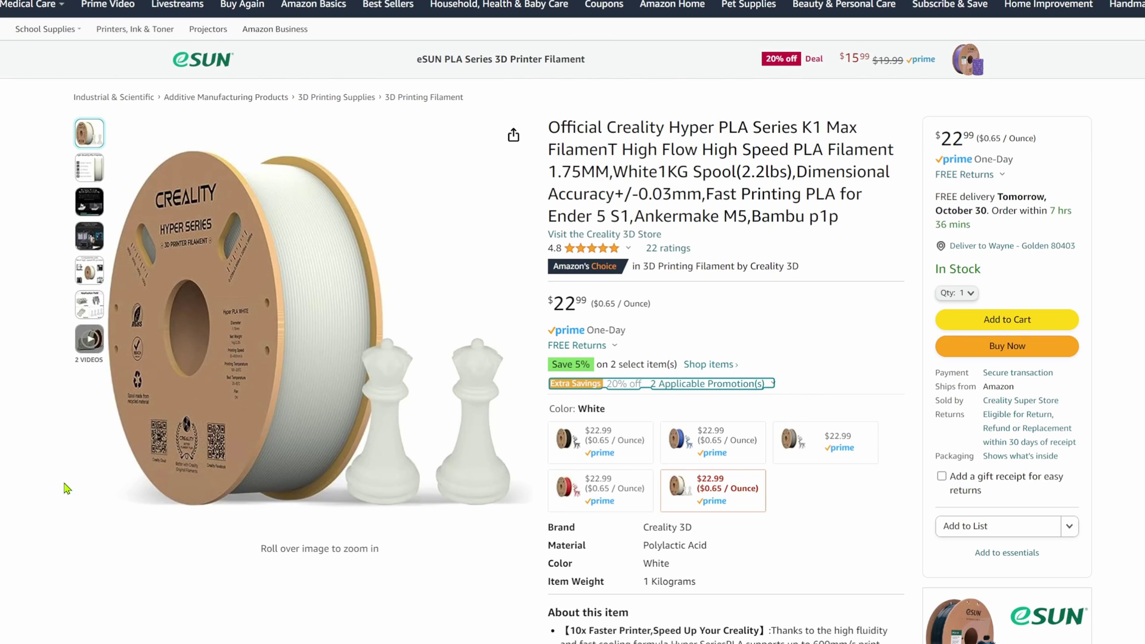
pyautogui.scroll(-5, 66, 488)
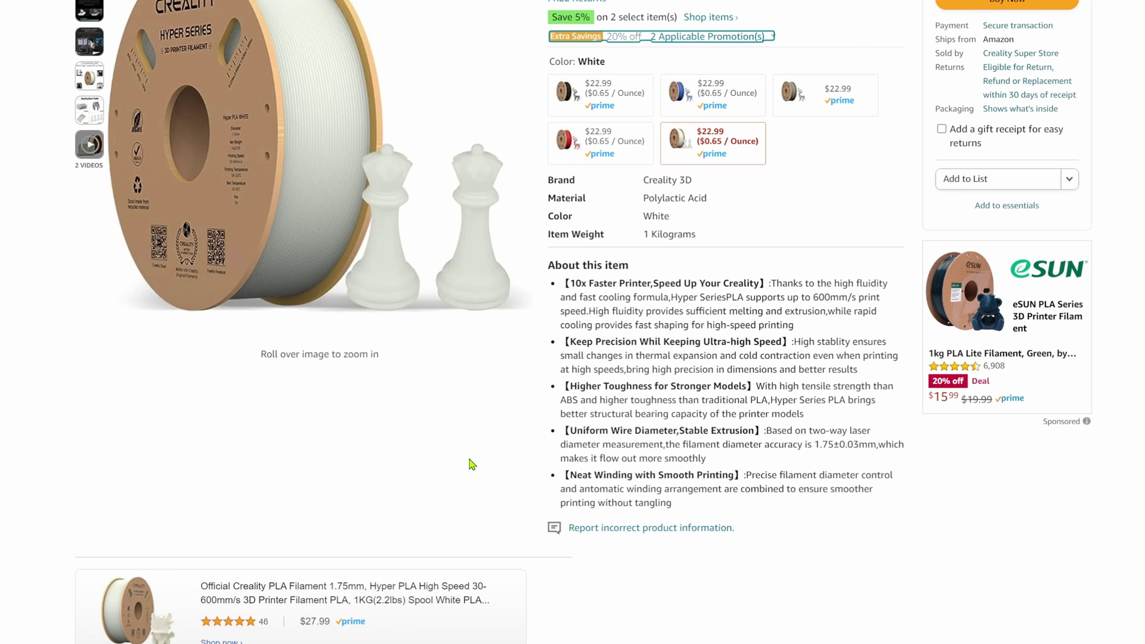
pyautogui.scroll(-15, 469, 463)
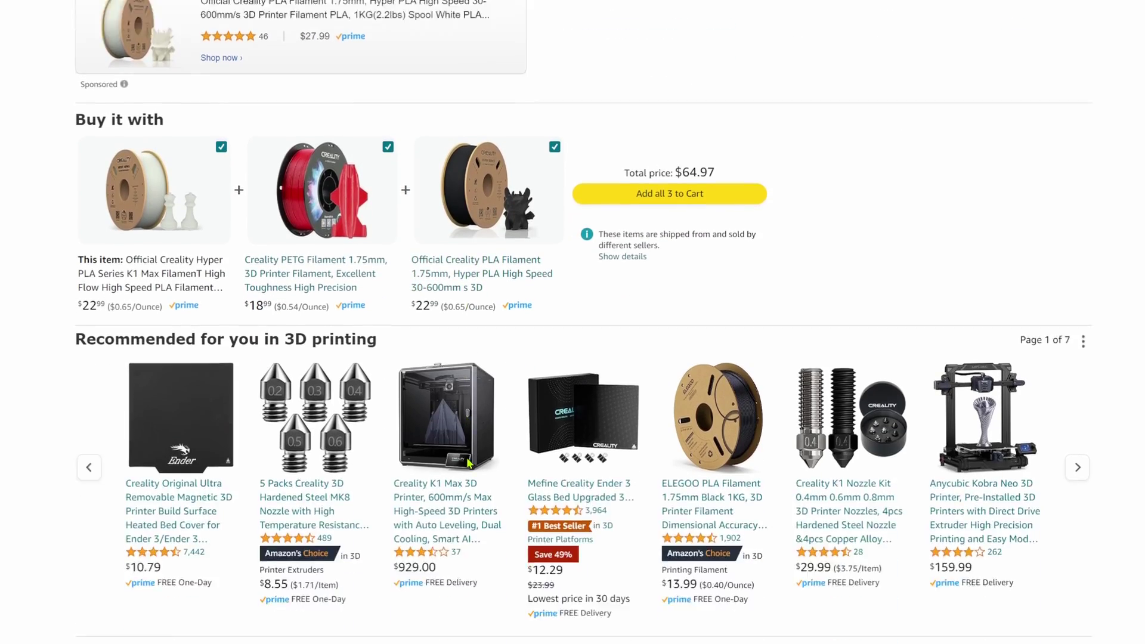
pyautogui.scroll(-10, 467, 463)
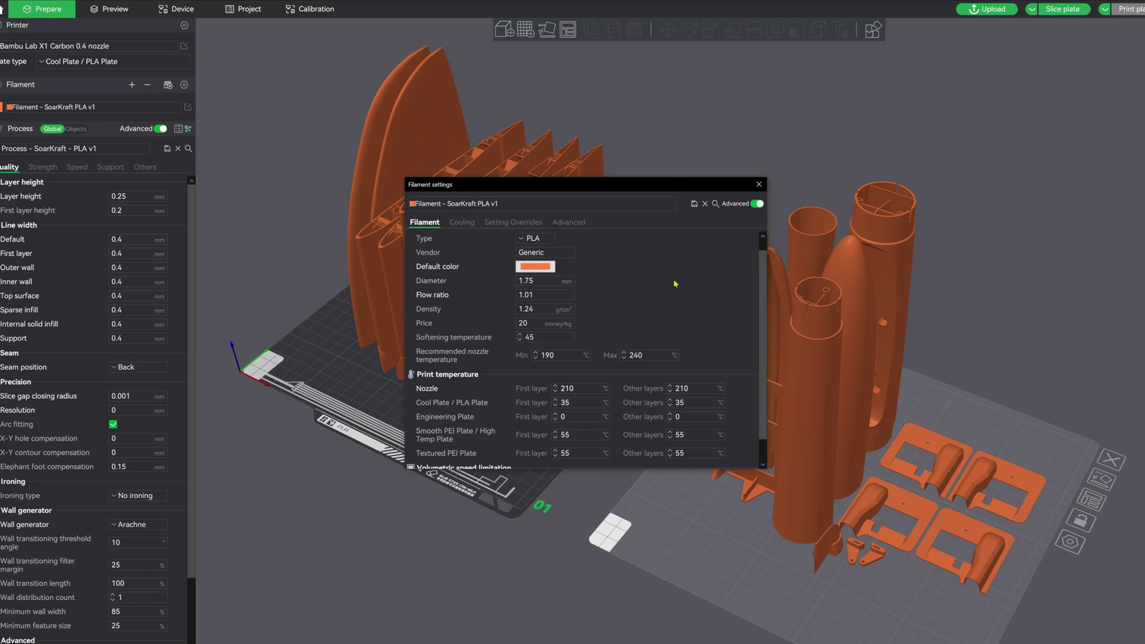
# - Check the filament settings, then slice the wing-tip plate to preview speeds of 10–250 mm/s
pyautogui.scroll(-1, 656, 328)
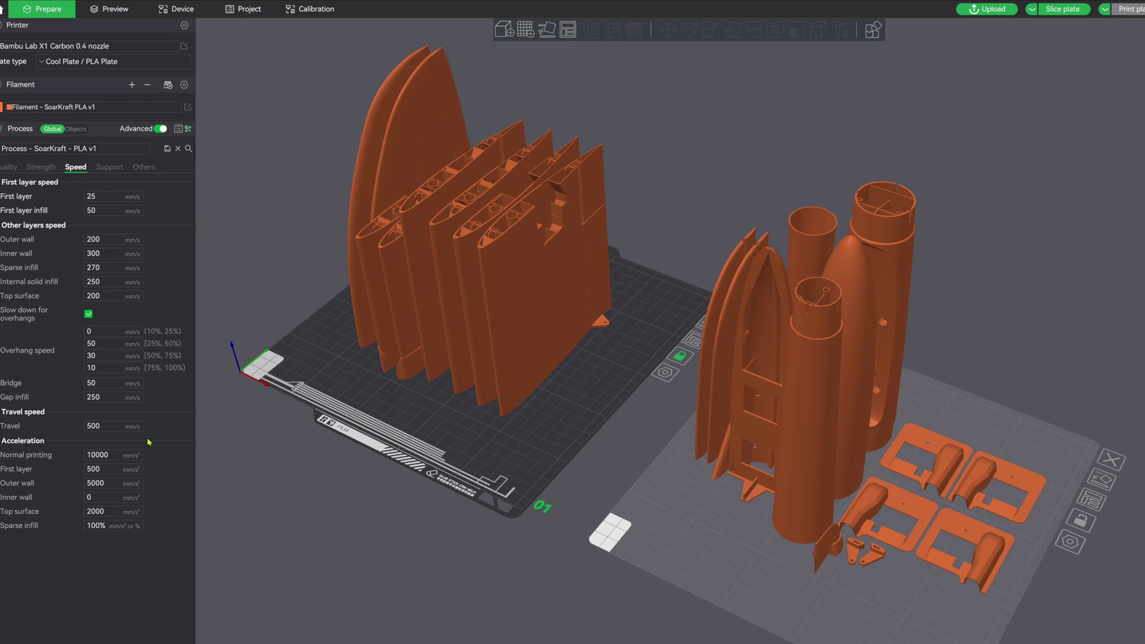
pyautogui.click(1067, 9)
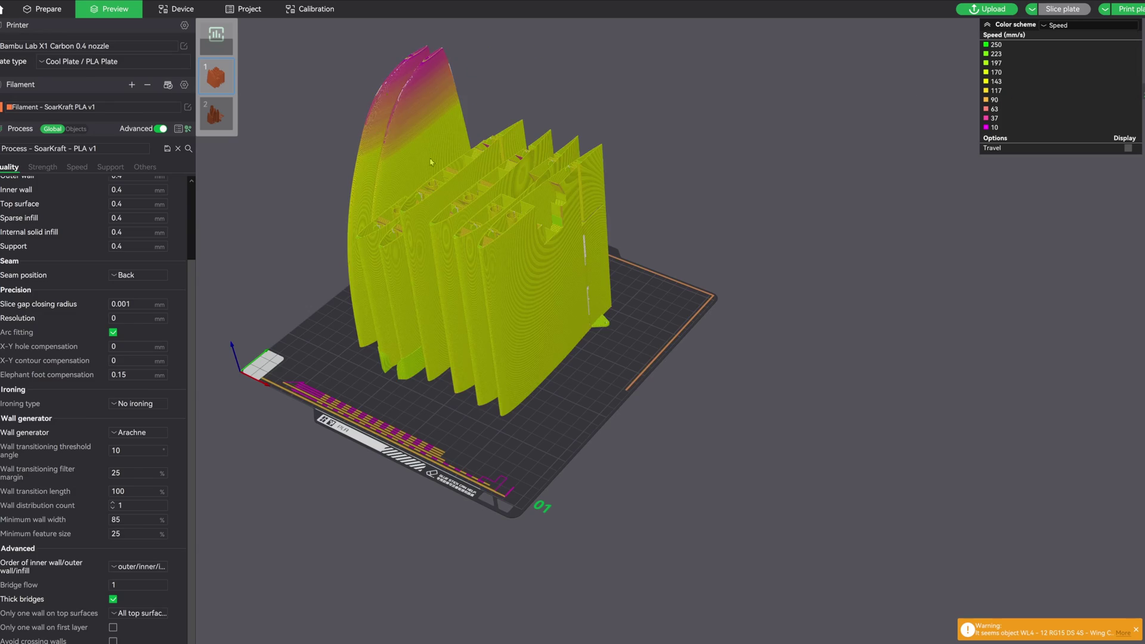
# - Switch the preview colour scheme to Flow on both sliced plates
pyautogui.click(1102, 26)
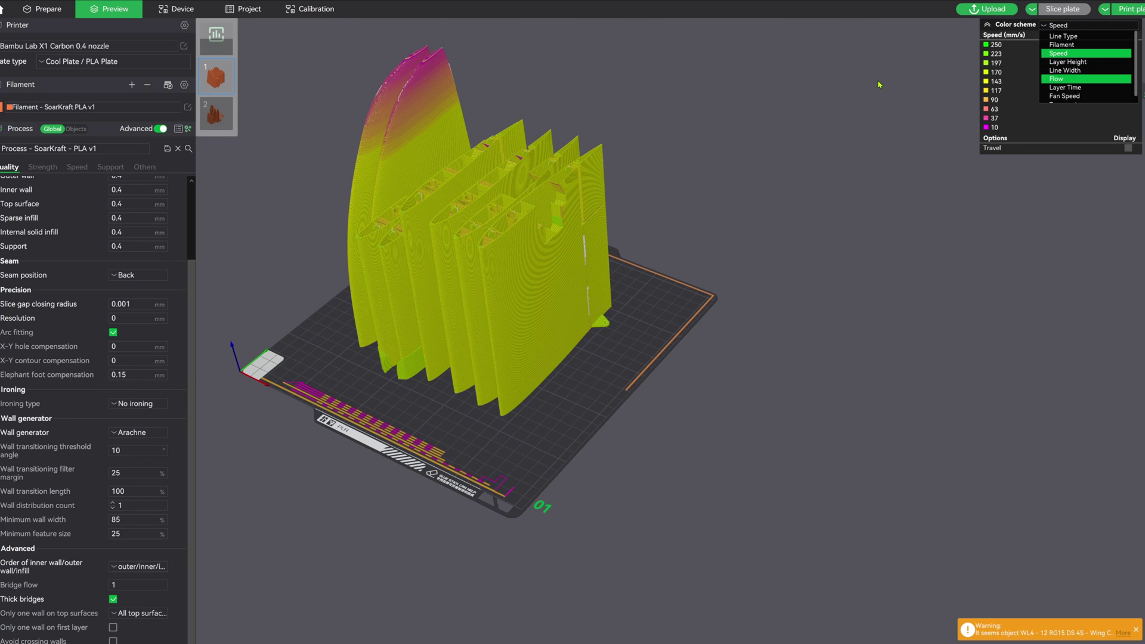
pyautogui.click(1058, 80)
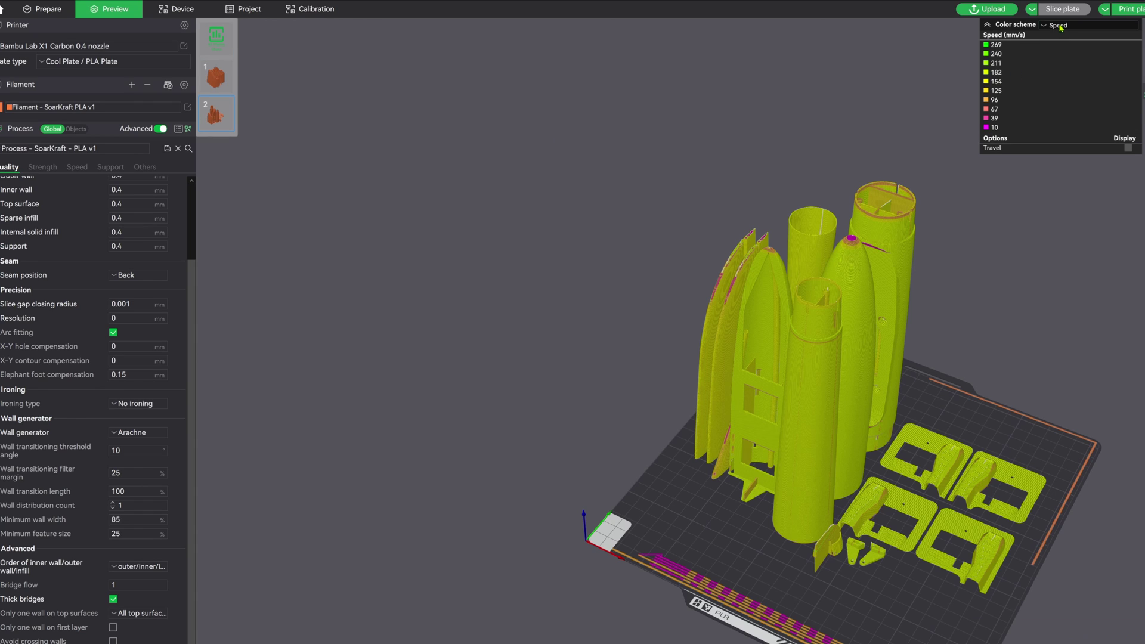
pyautogui.click(1060, 26)
pyautogui.click(1019, 81)
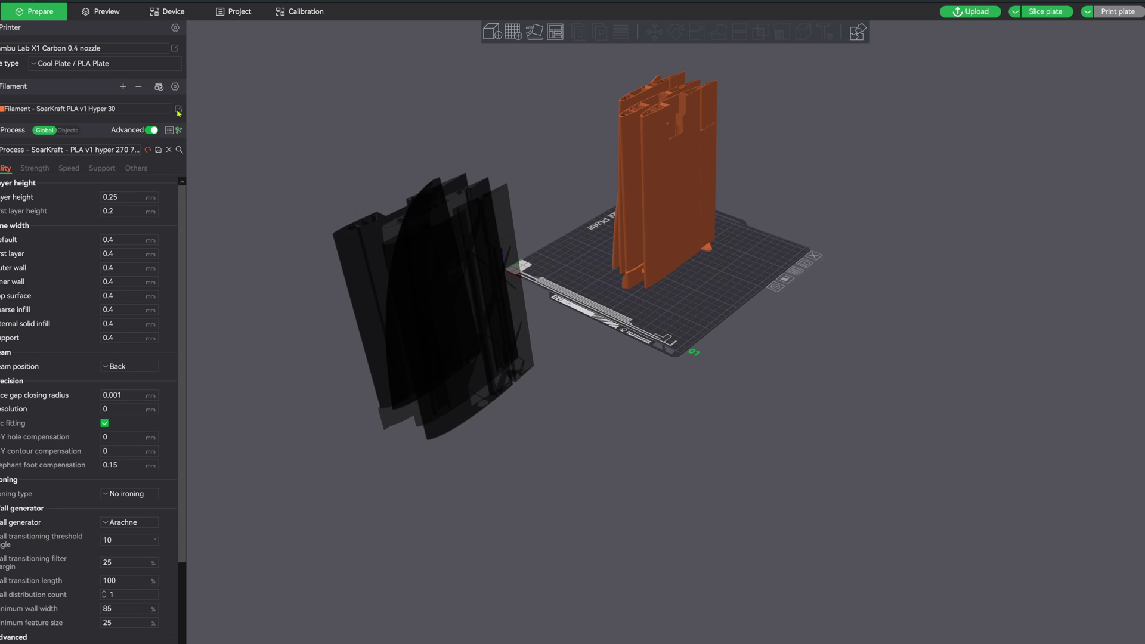
# - Confirm the Hyper 30 filament's 30 mm³/s max volumetric speed and show the 270 mm/s process speeds
pyautogui.click(177, 109)
pyautogui.scroll(-2, 617, 304)
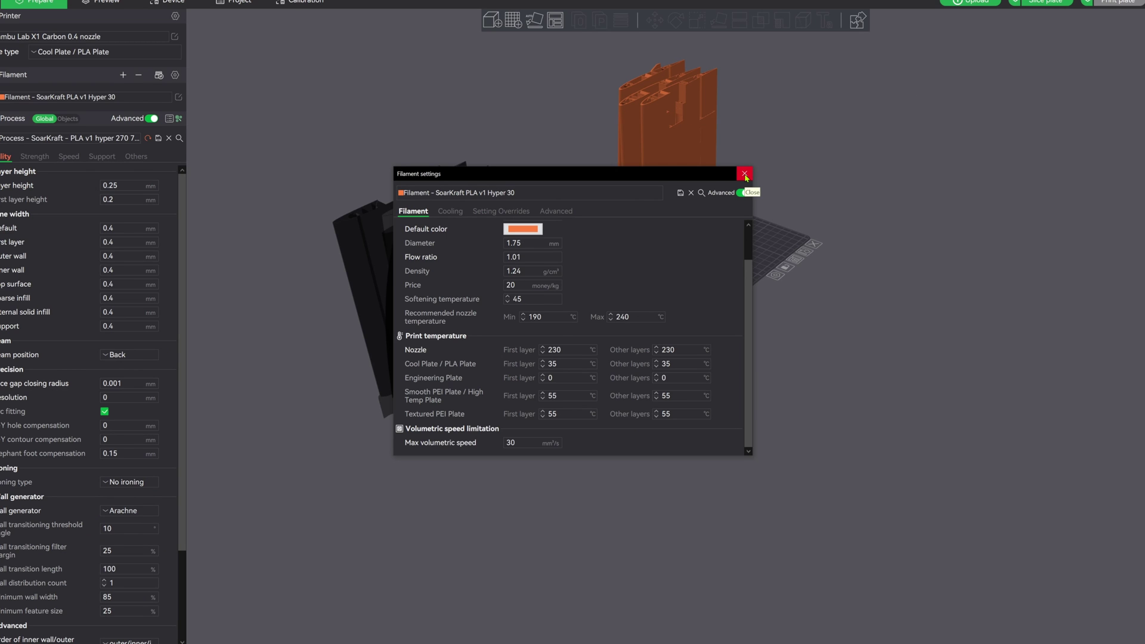
pyautogui.click(744, 174)
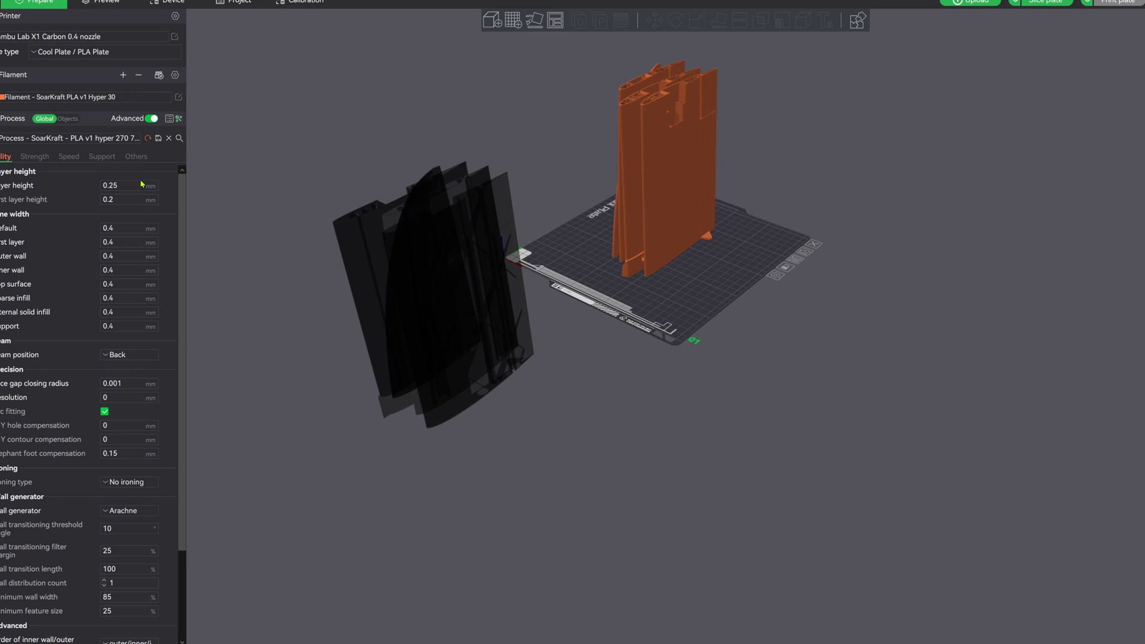
pyautogui.click(69, 157)
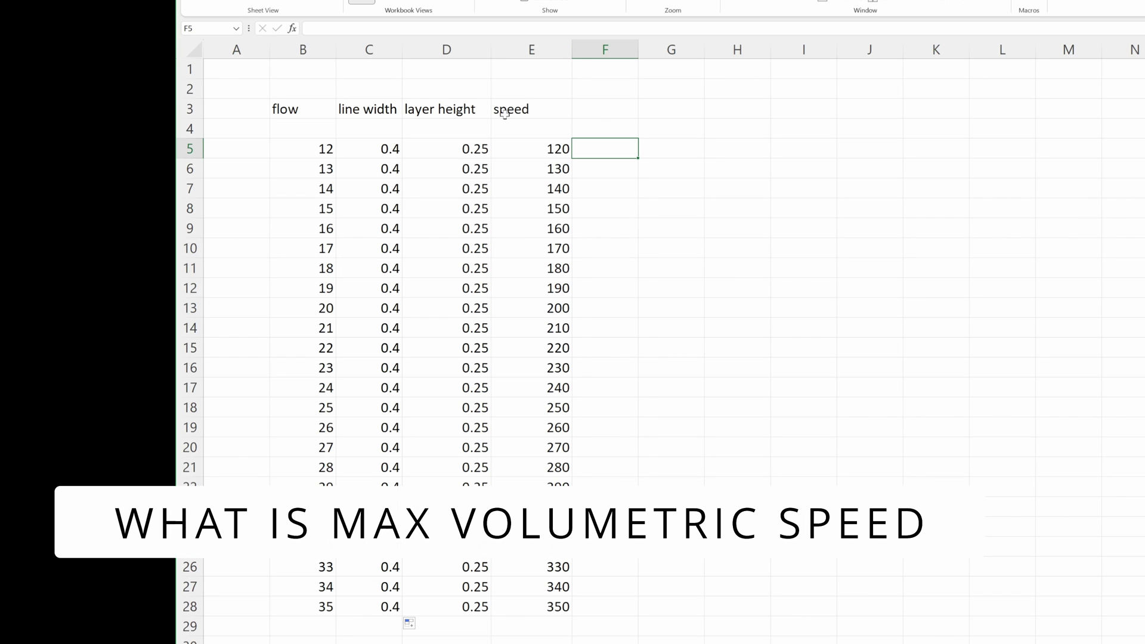
pyautogui.click(504, 110)
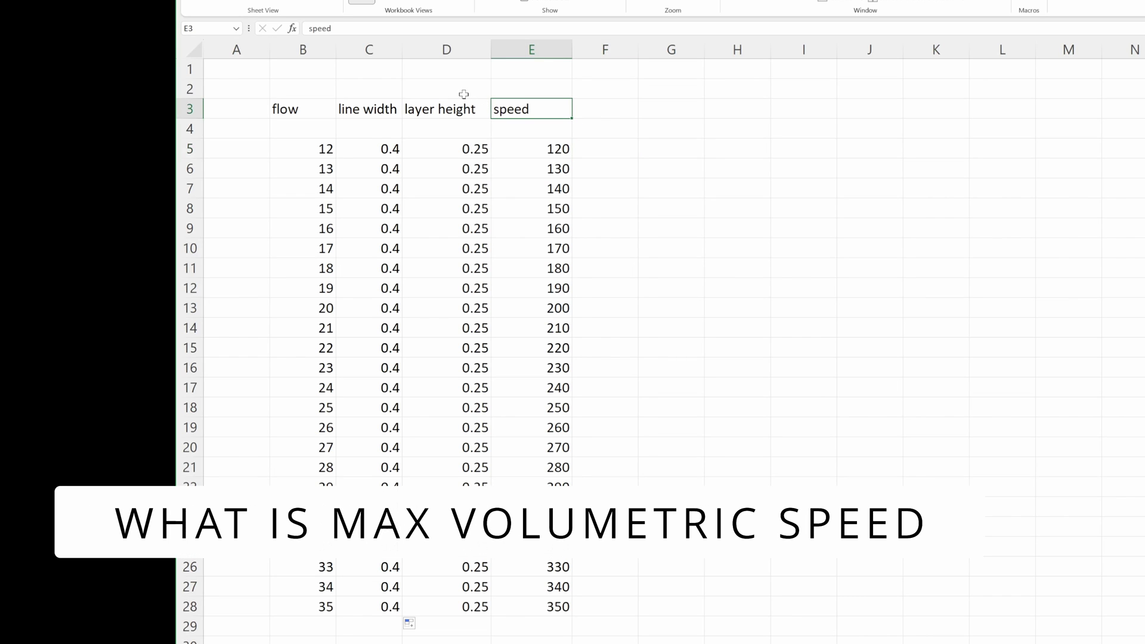
pyautogui.click(549, 147)
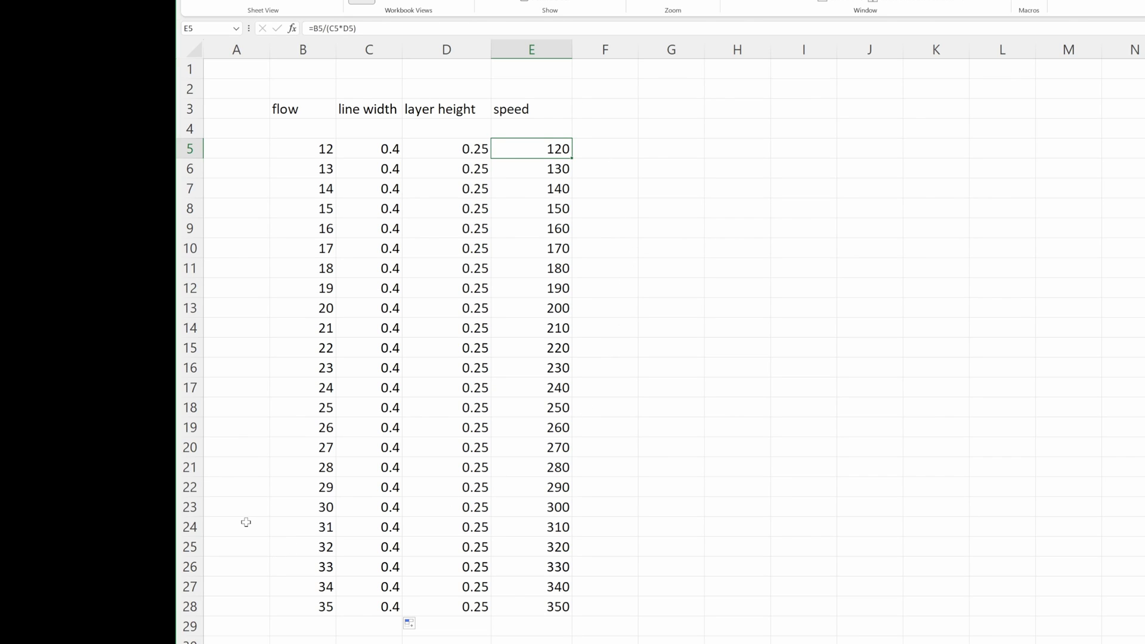
pyautogui.moveTo(275, 507); pyautogui.dragTo(561, 506)
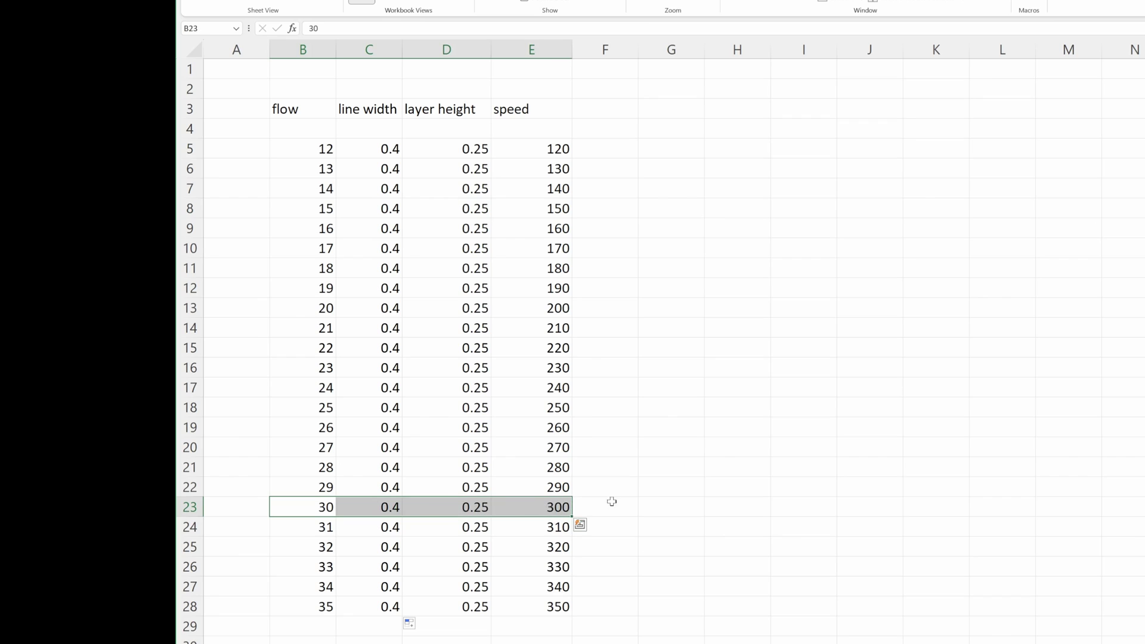
pyautogui.click(731, 504)
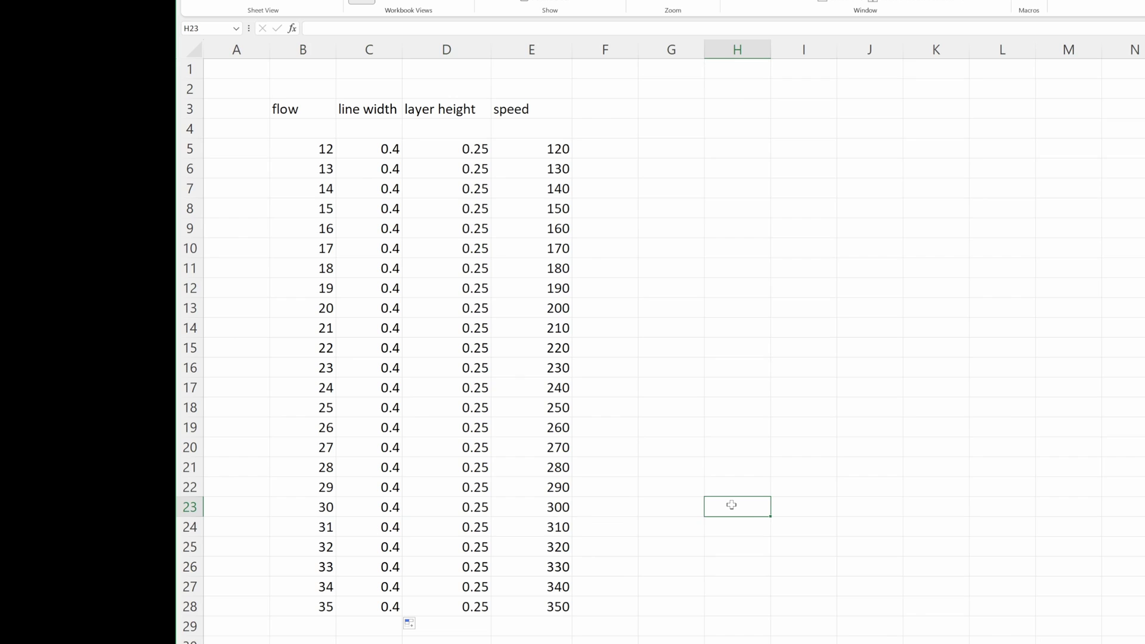
# - Fill 0.1 layer height from D5 down to D28, recalculating speeds to 300–875
pyautogui.click(446, 152)
pyautogui.write('.1')
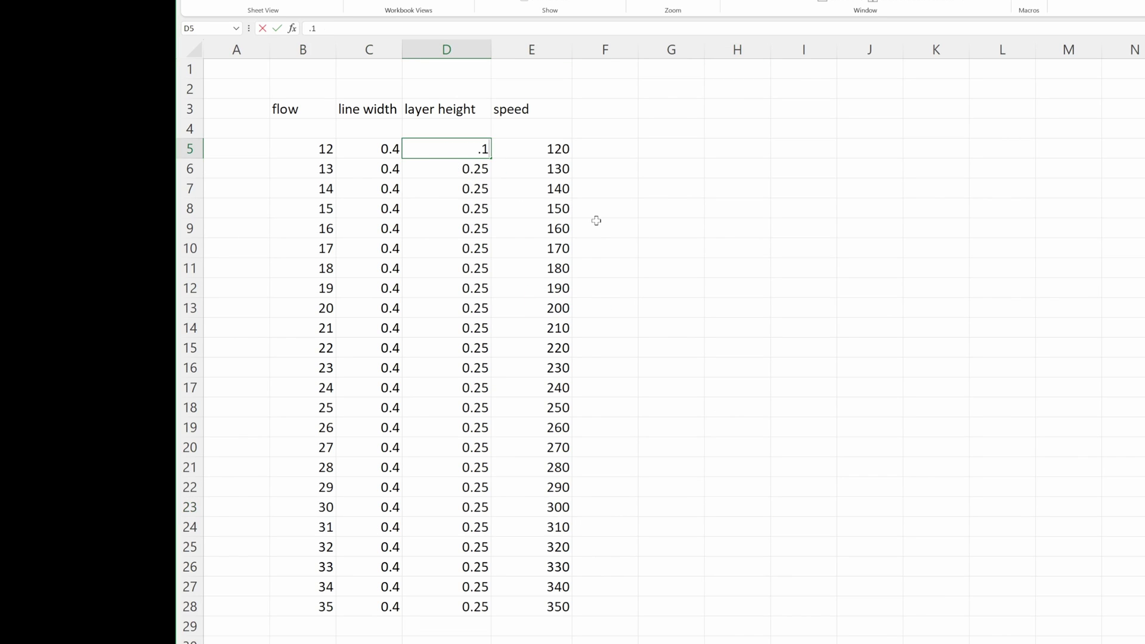
pyautogui.click(594, 222)
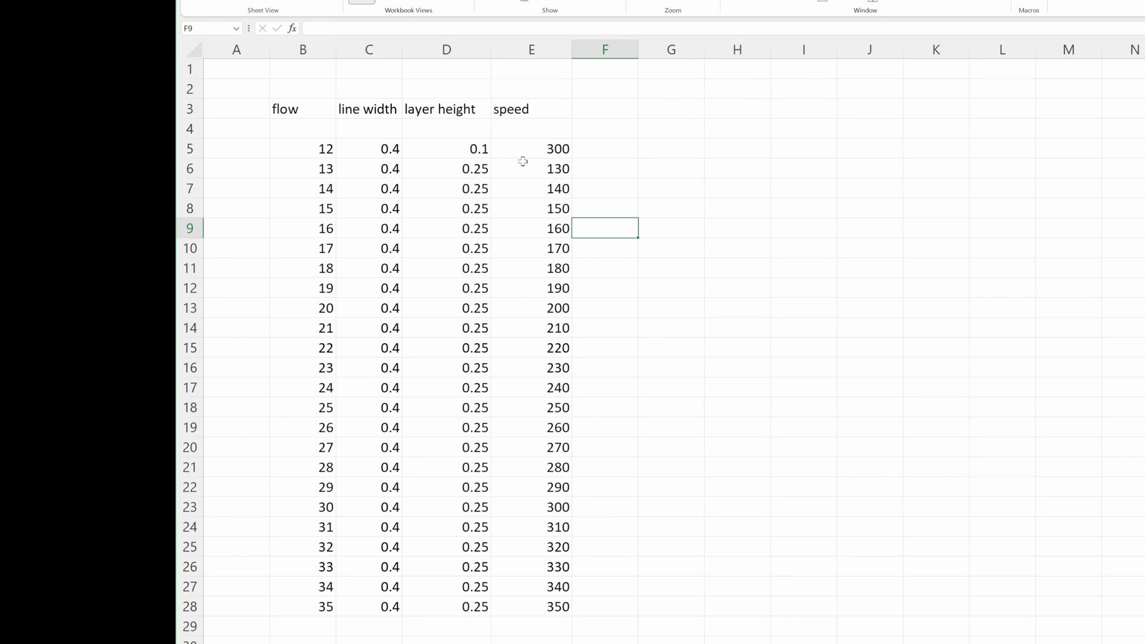
pyautogui.click(488, 150)
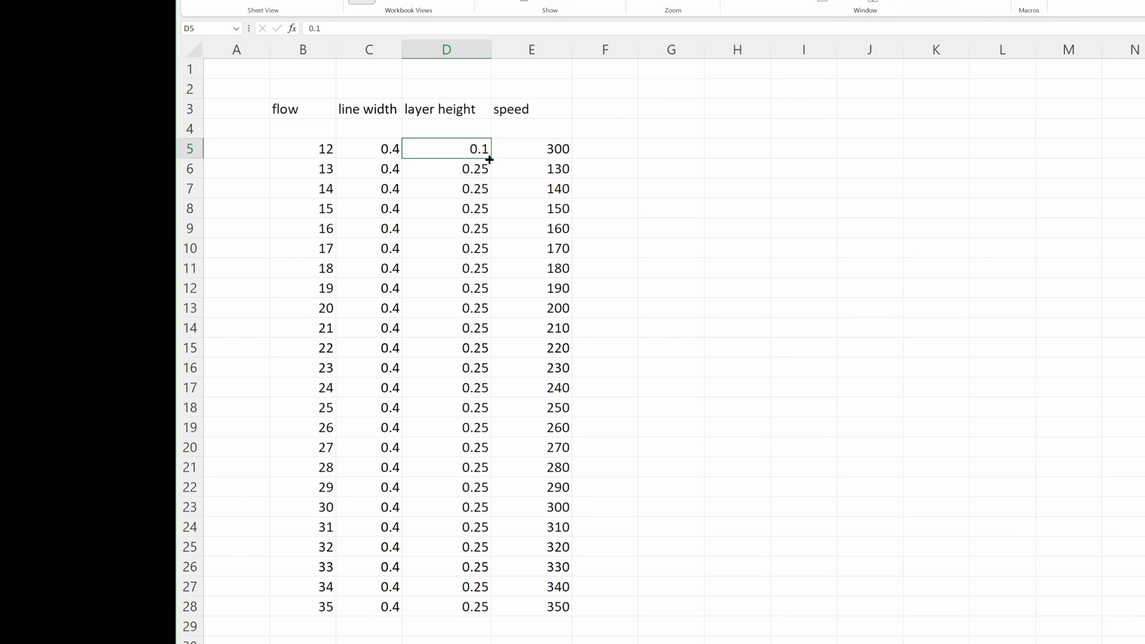
pyautogui.moveTo(489, 159); pyautogui.dragTo(465, 605)
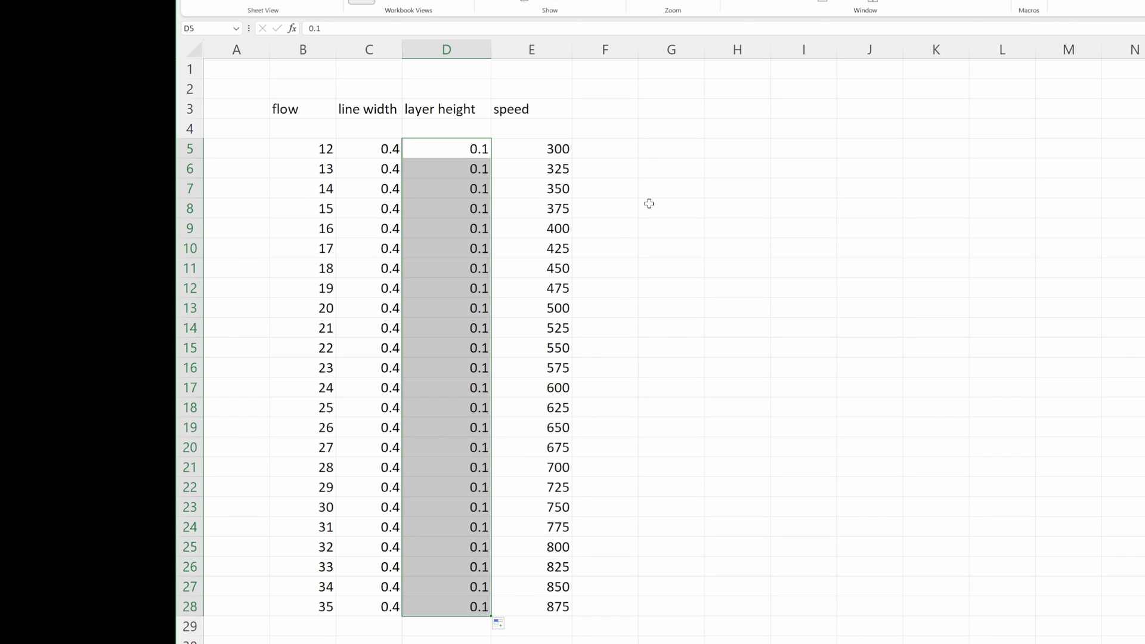
pyautogui.click(609, 146)
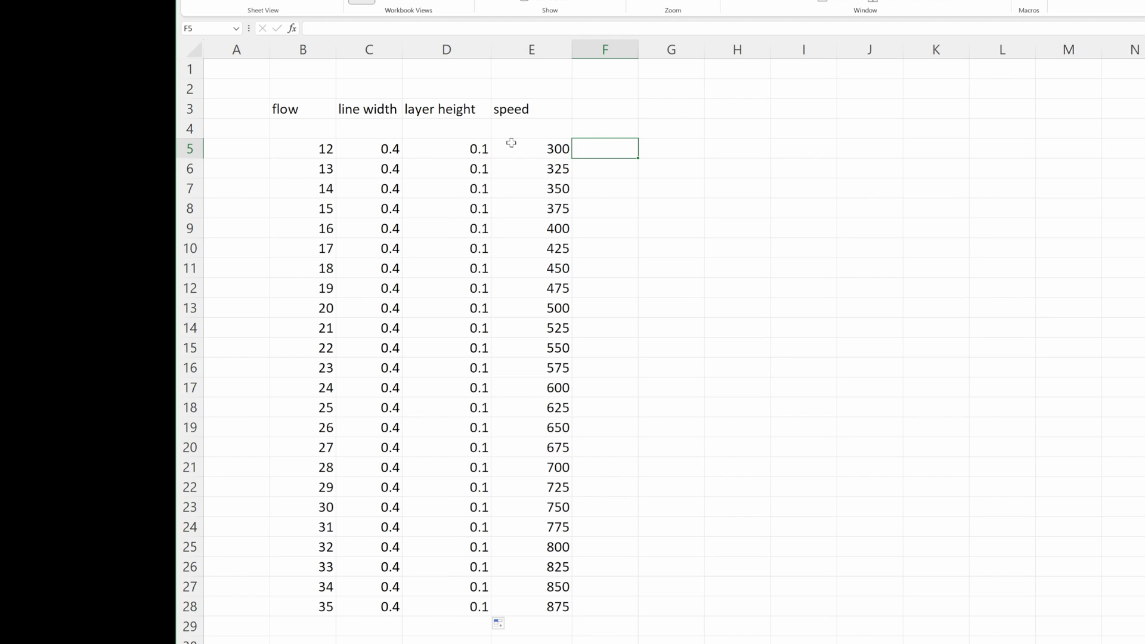
pyautogui.click(449, 146)
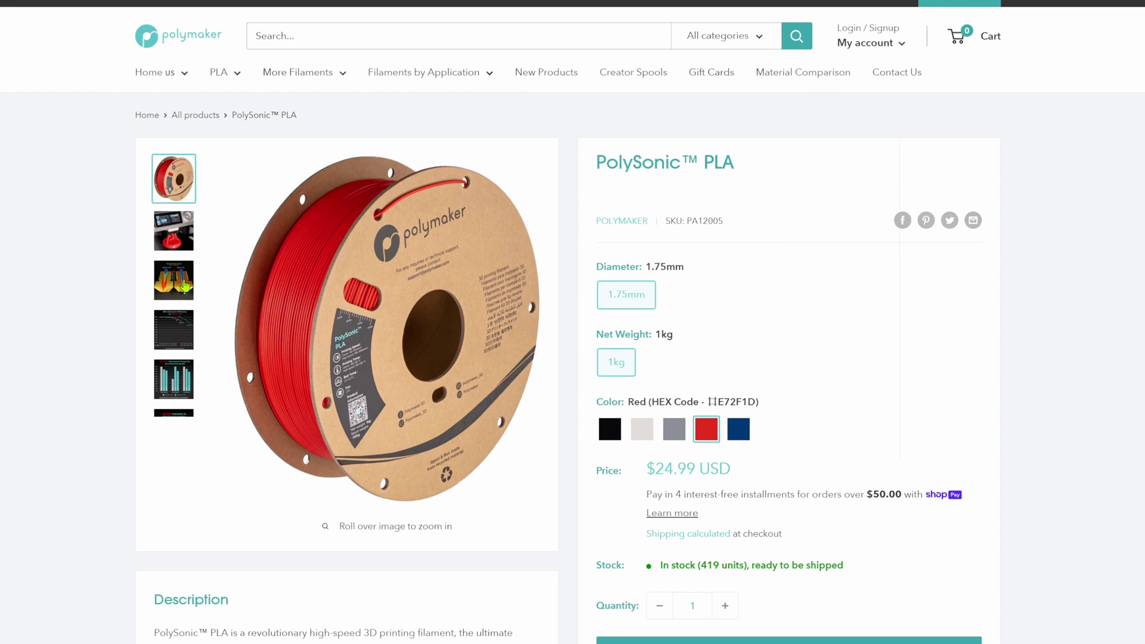
pyautogui.click(185, 286)
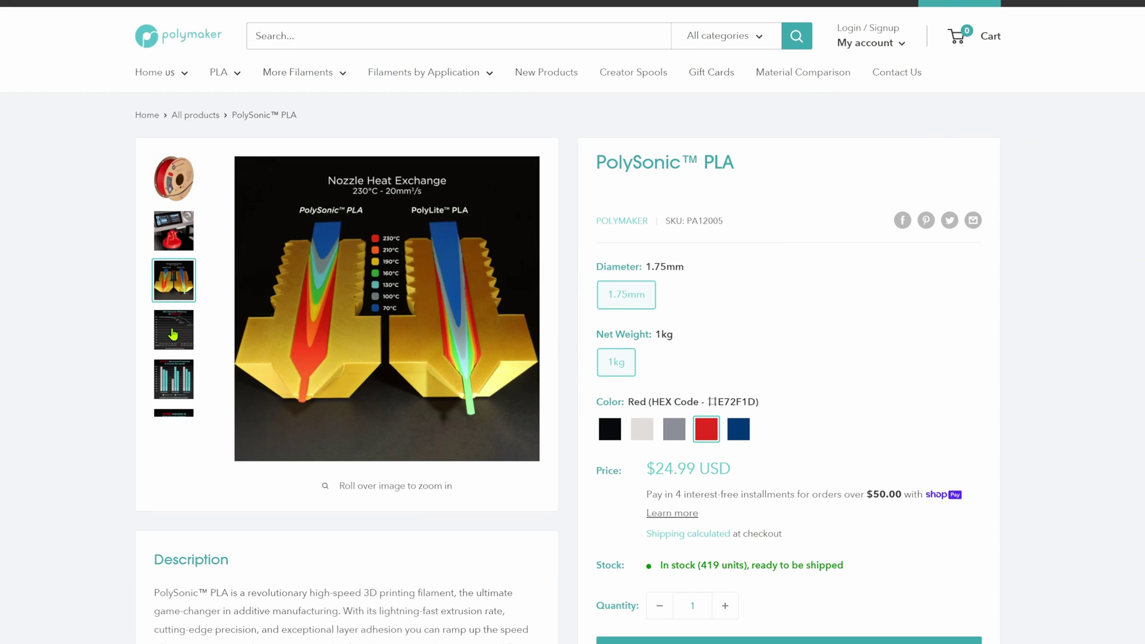
# - Show the 99% Extrusion Efficiency chart and the reliable high-speed extrusion comparison image
pyautogui.click(173, 334)
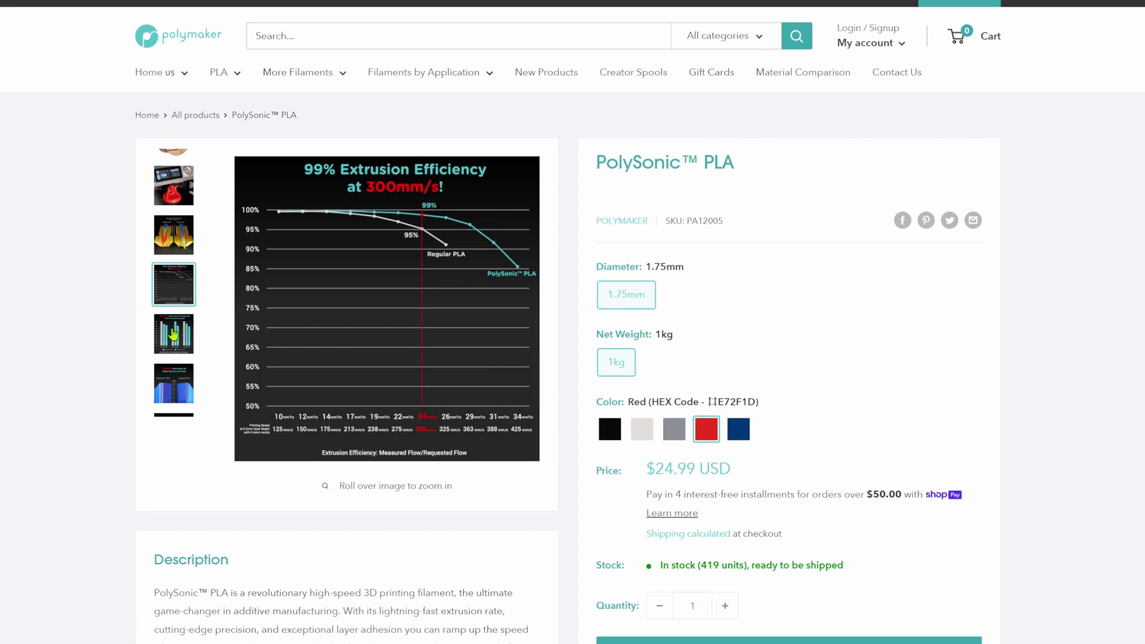
pyautogui.click(167, 390)
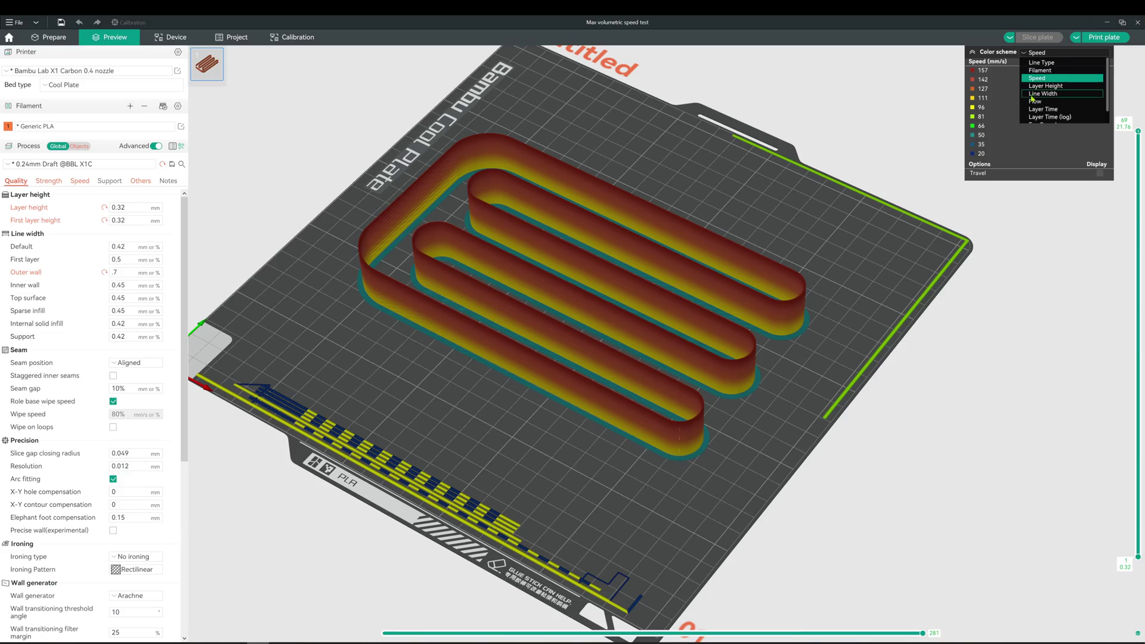
# - Colour the volumetric speed test preview by speed and lower the layer slider from 49 to about 41
pyautogui.click(1032, 103)
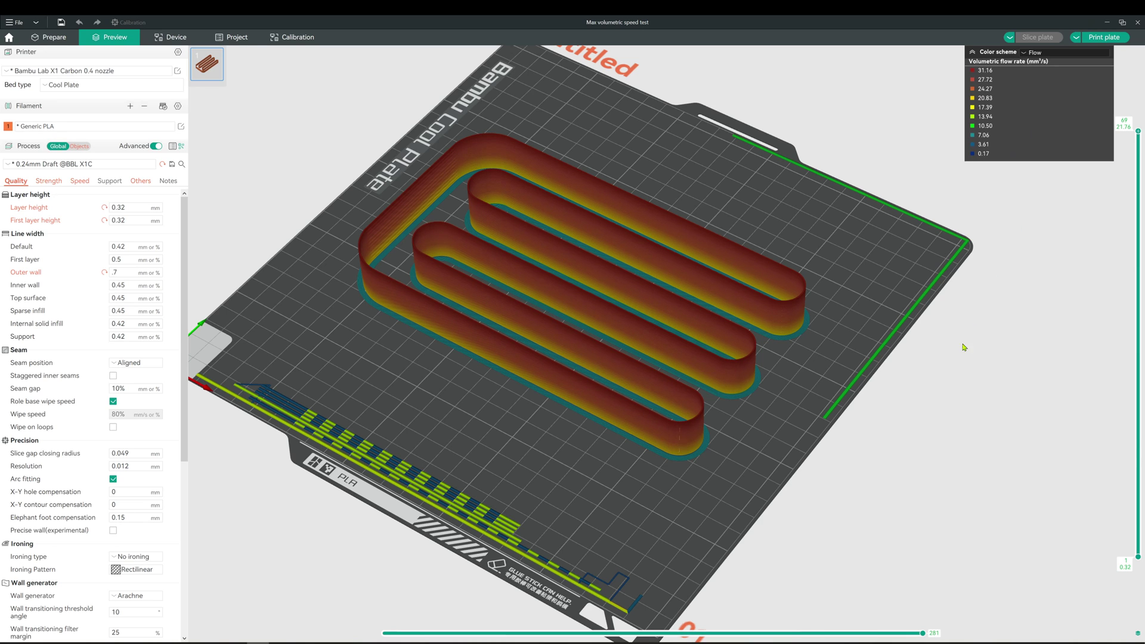
pyautogui.press('0')
pyautogui.moveTo(963, 346); pyautogui.dragTo(962, 350)
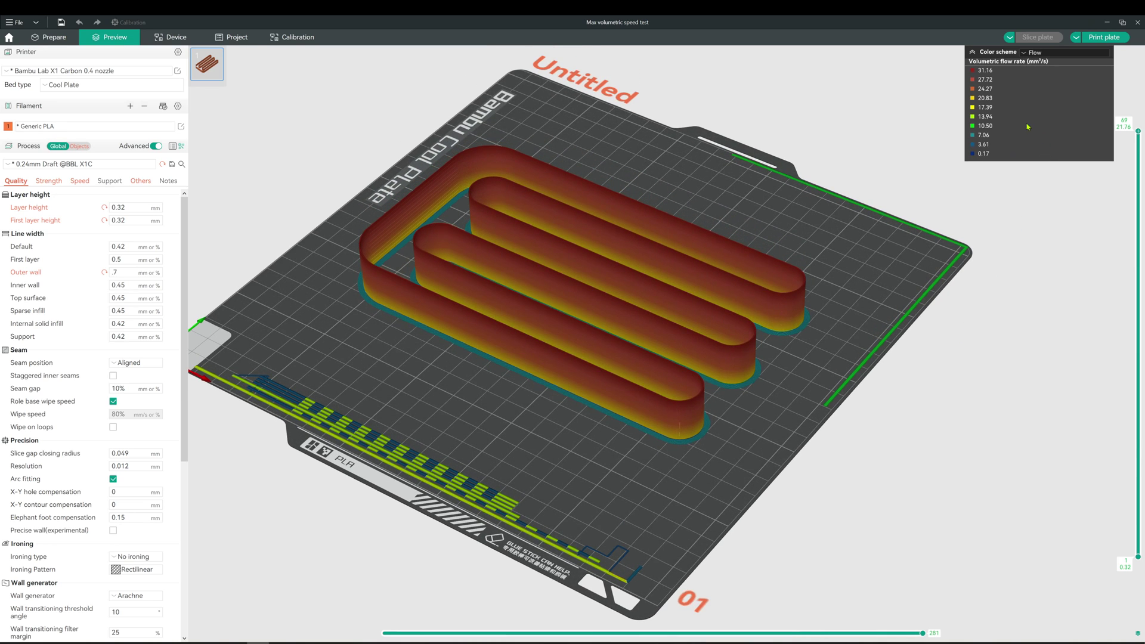
pyautogui.click(1040, 54)
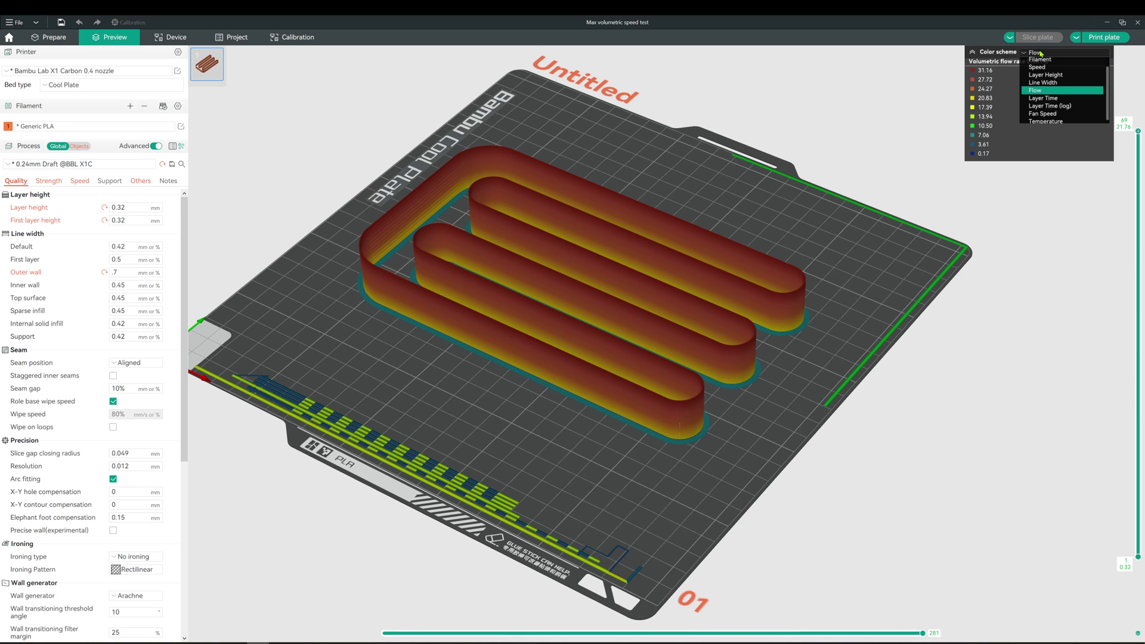
pyautogui.click(1040, 67)
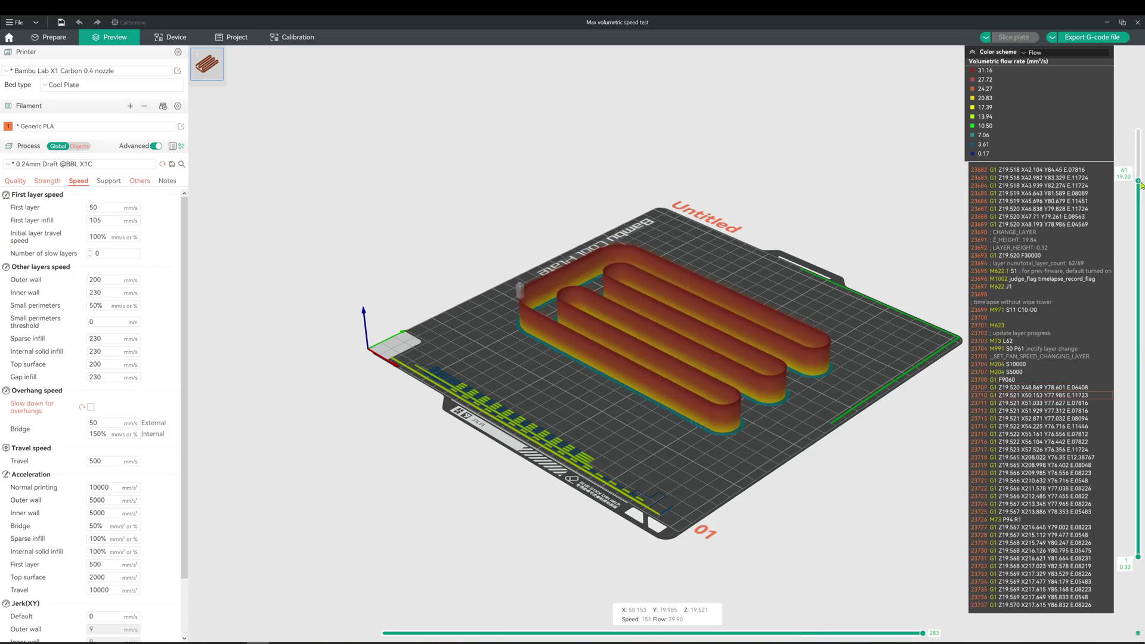
pyautogui.scroll(-9, 1139, 241)
pyautogui.moveTo(1139, 261); pyautogui.dragTo(1140, 297)
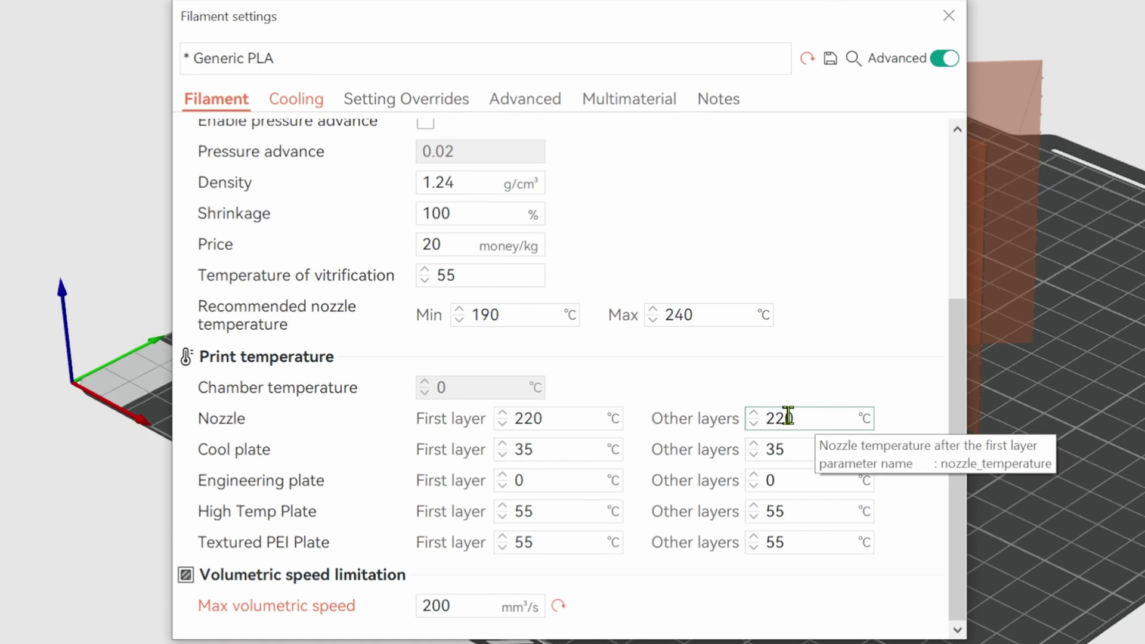
# - Change the Other layers and First layer nozzle temperatures from 220 to 230 °C
pyautogui.moveTo(785, 416); pyautogui.dragTo(774, 416)
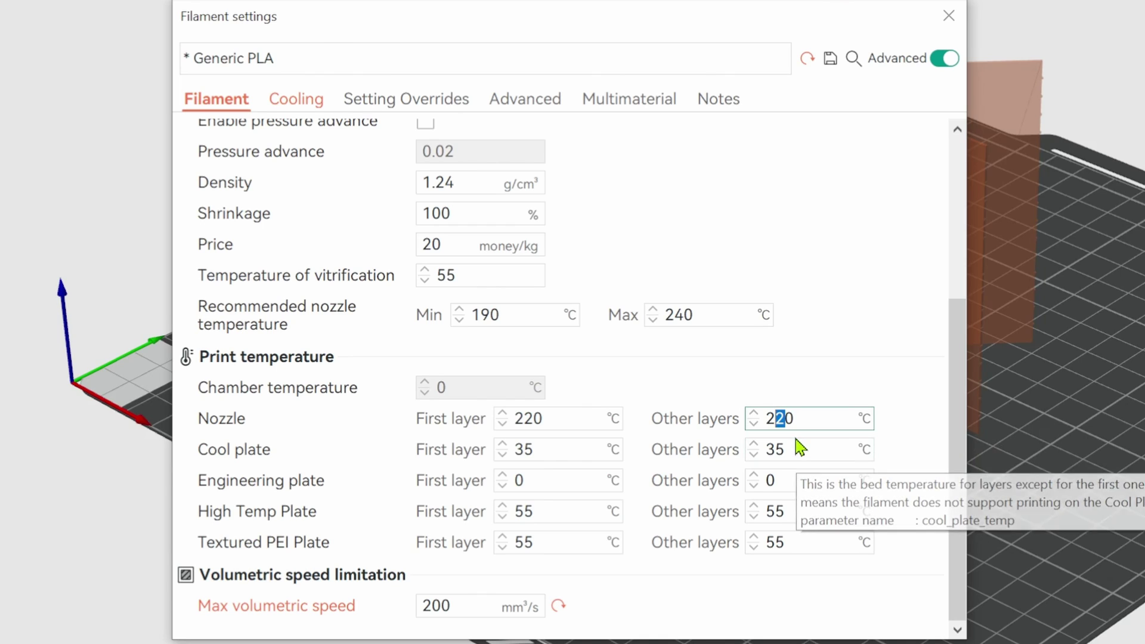
pyautogui.write('3')
pyautogui.moveTo(531, 416); pyautogui.dragTo(522, 417)
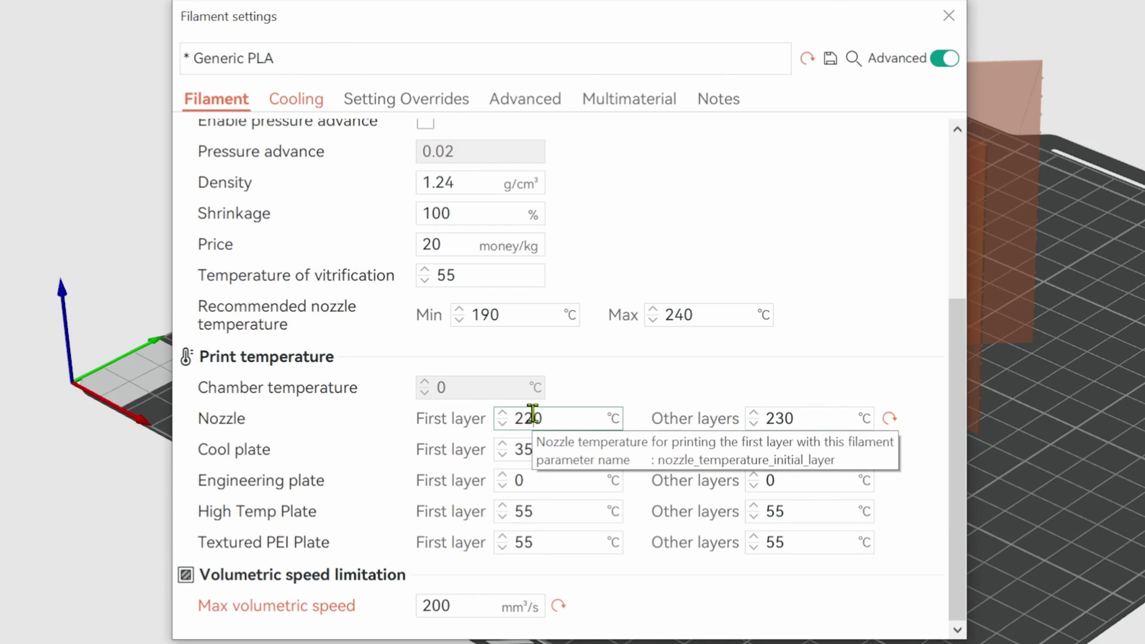
pyautogui.write('3')
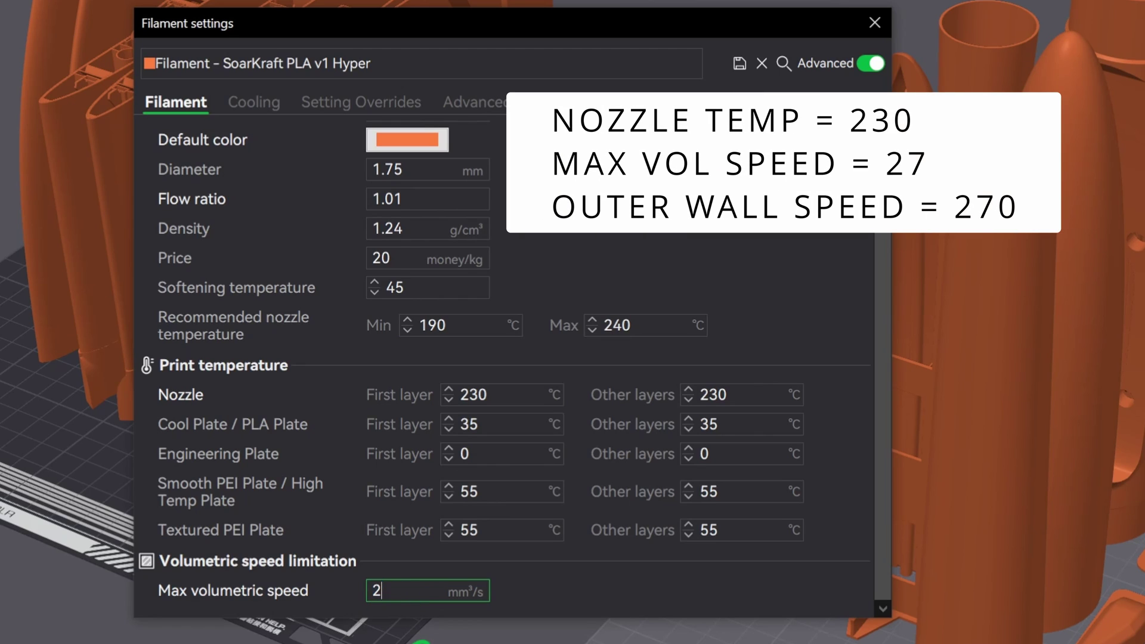
# - Apply 27 mm³/s max volumetric speed and re-slice, giving a 14h43m wing-plate estimate
pyautogui.click(595, 602)
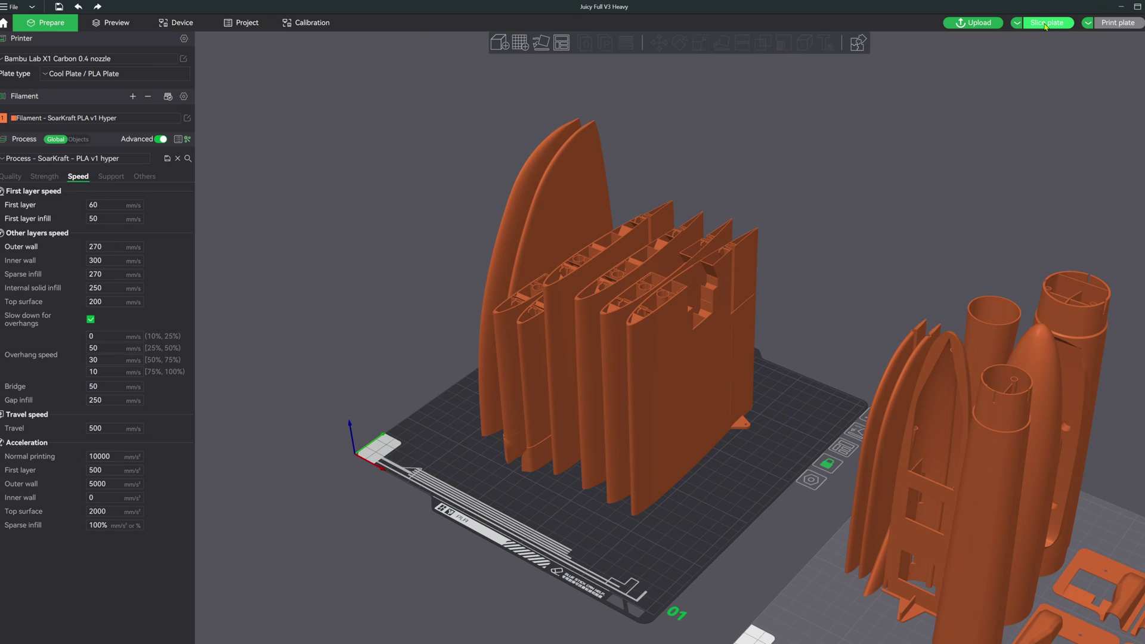
pyautogui.click(1045, 24)
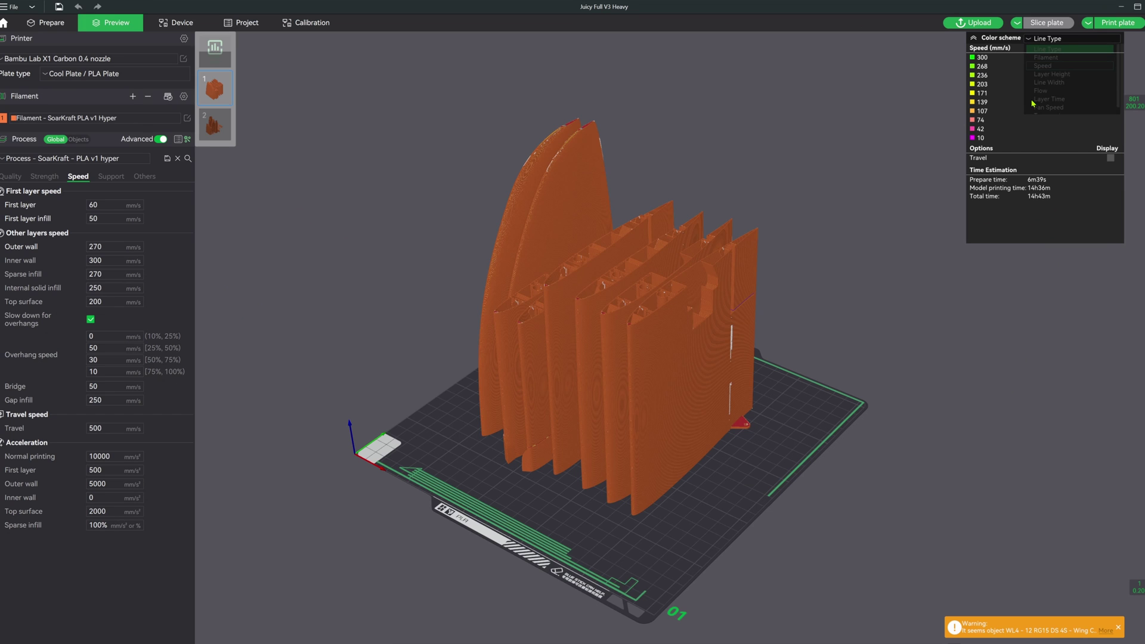
# - Recolour the wing plate preview by Flow to compare, then settle back on Speed
pyautogui.click(1042, 65)
pyautogui.click(1053, 41)
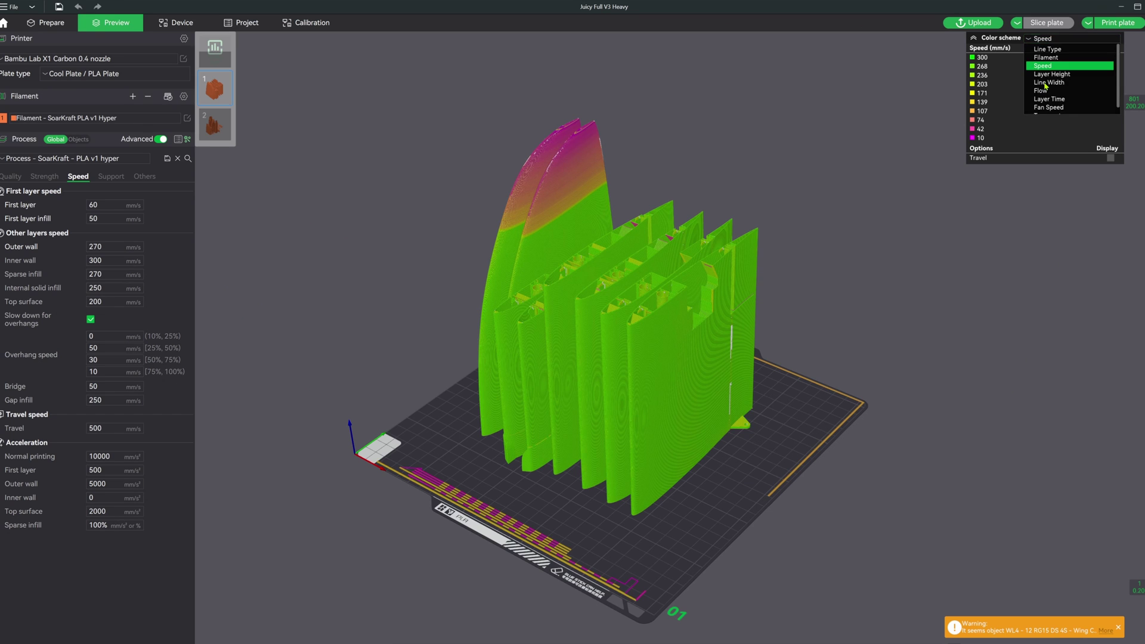
pyautogui.click(1041, 91)
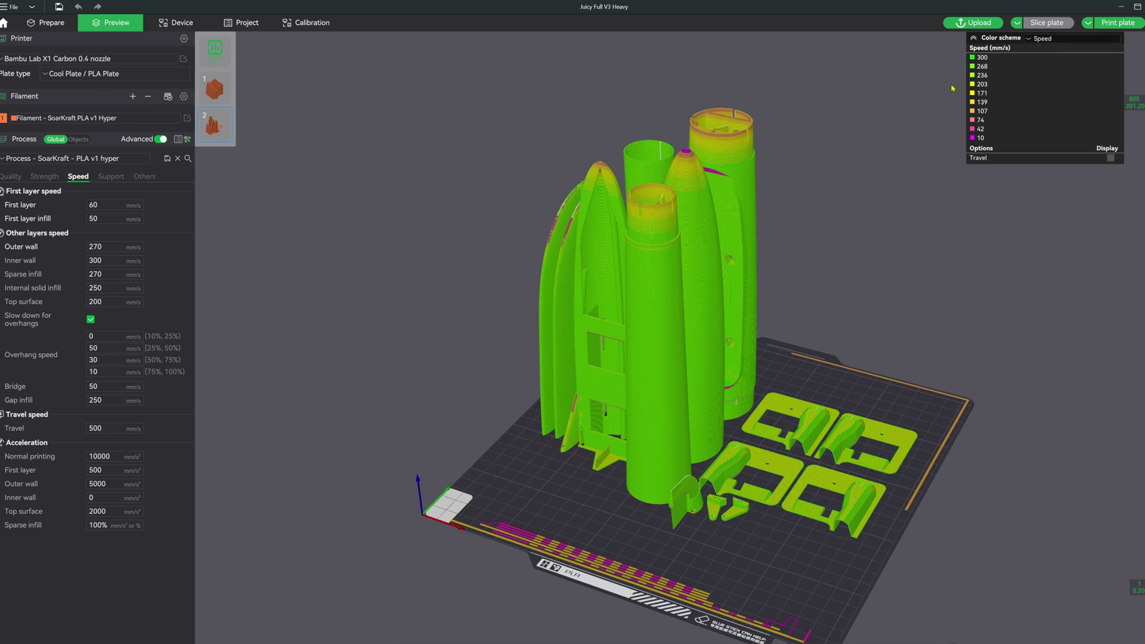
pyautogui.click(1049, 41)
pyautogui.click(1042, 92)
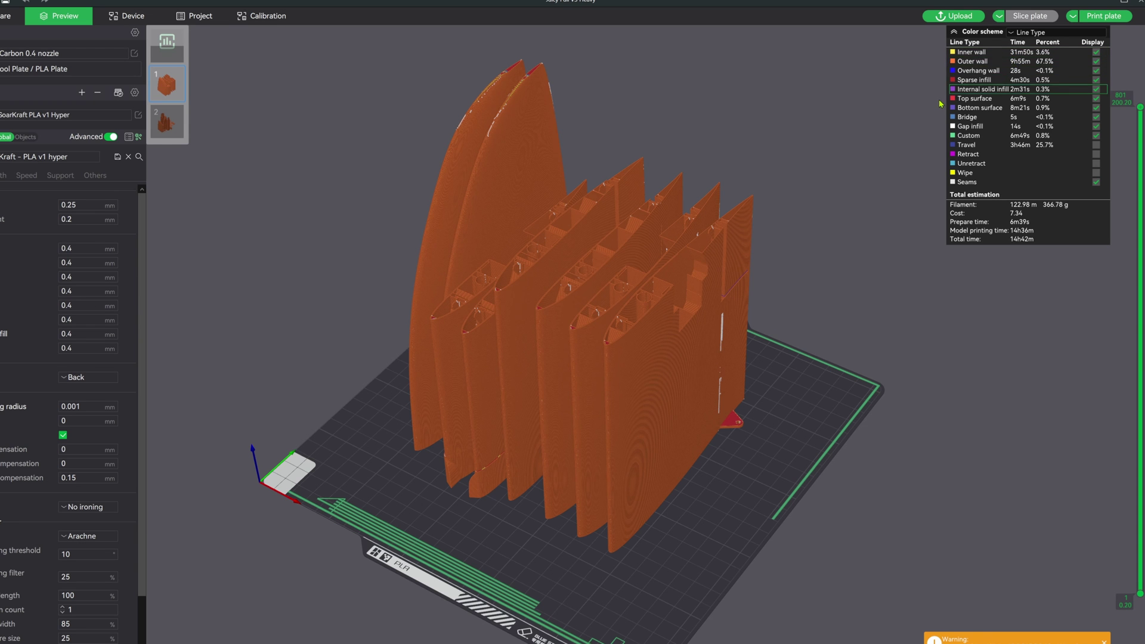
pyautogui.click(1025, 32)
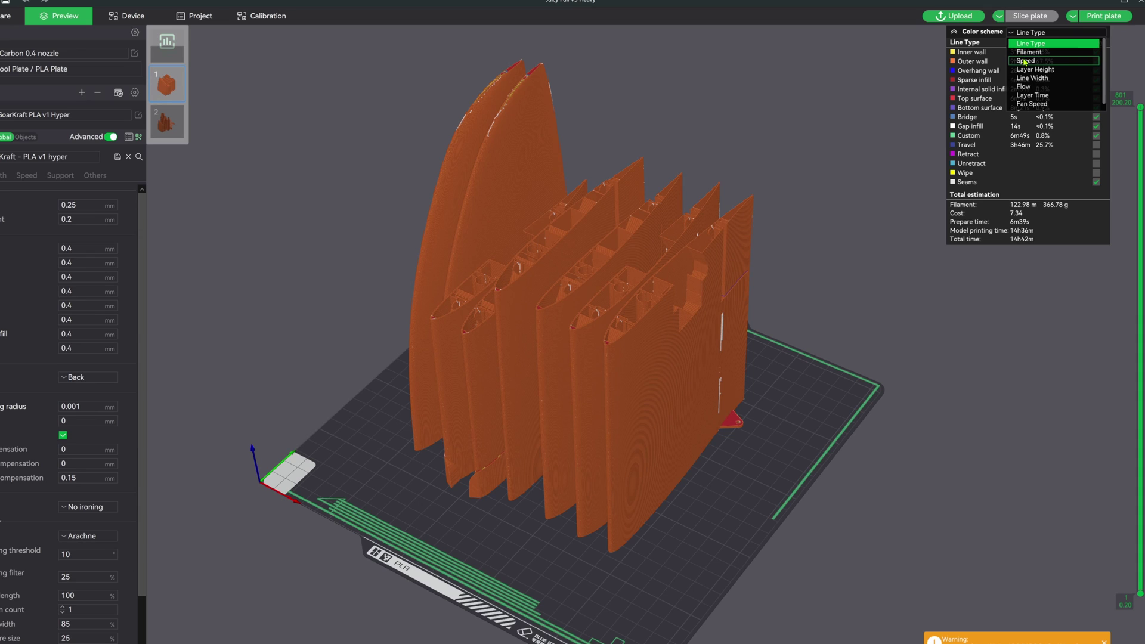
pyautogui.click(1024, 62)
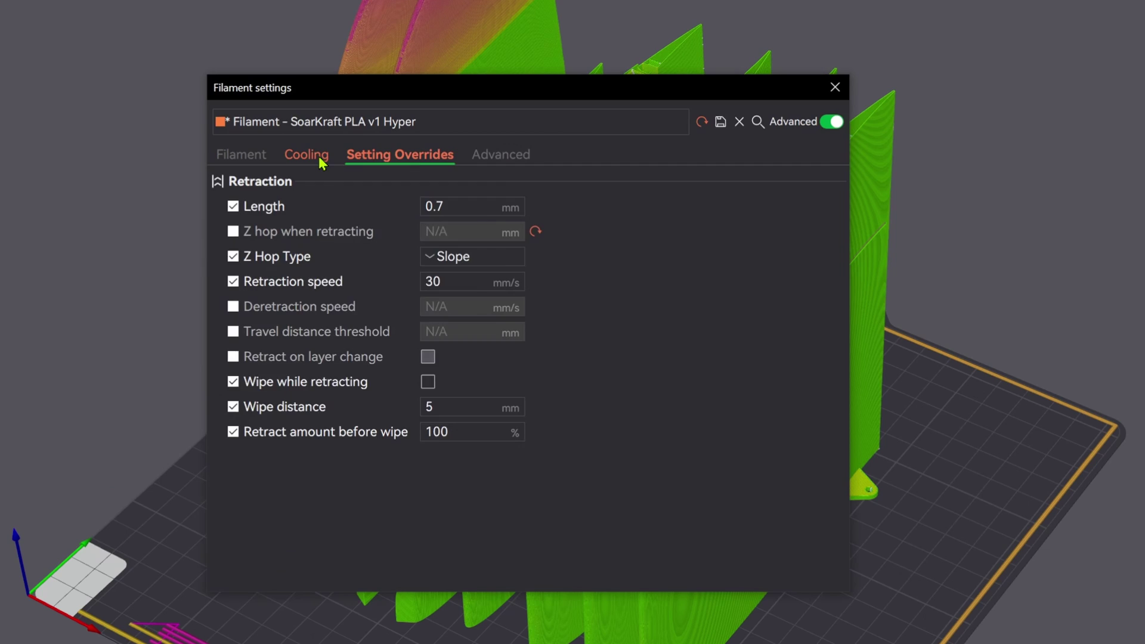
# - Reset the filament's cooling fan speeds and layer times to defaults, and turn off slowing down for cooling
pyautogui.click(420, 234)
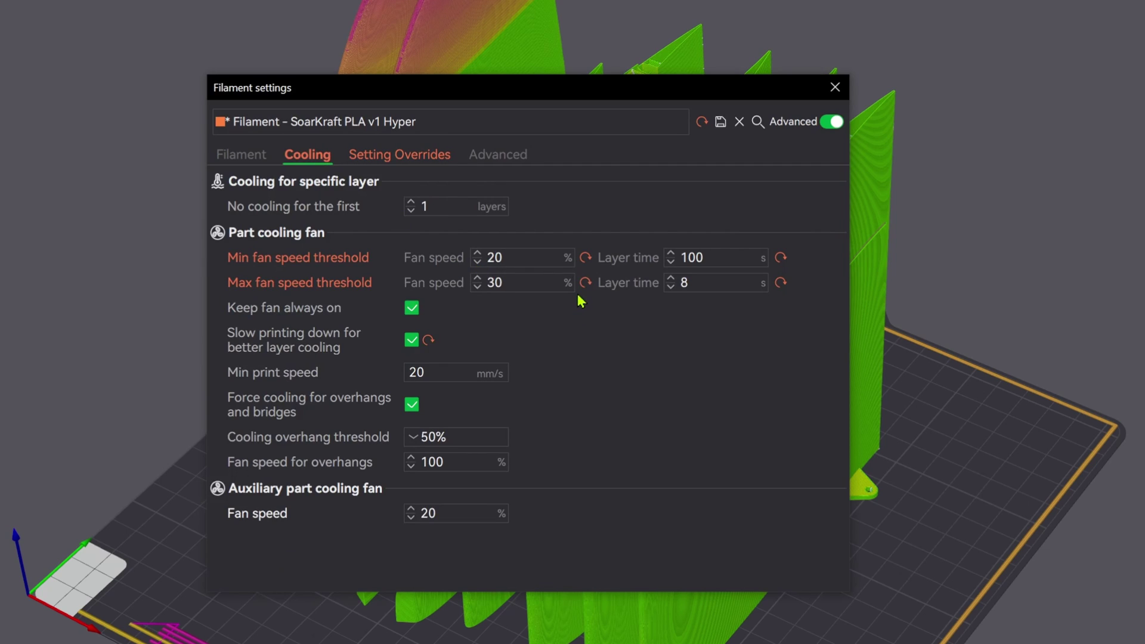
pyautogui.click(780, 257)
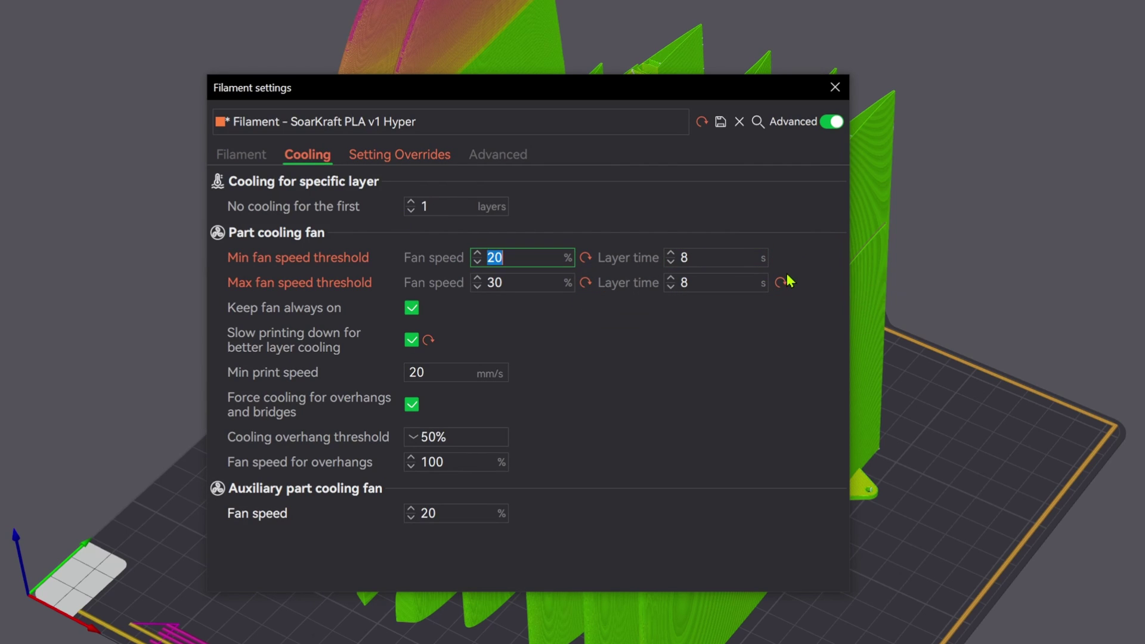
pyautogui.click(780, 282)
pyautogui.click(585, 282)
pyautogui.click(586, 257)
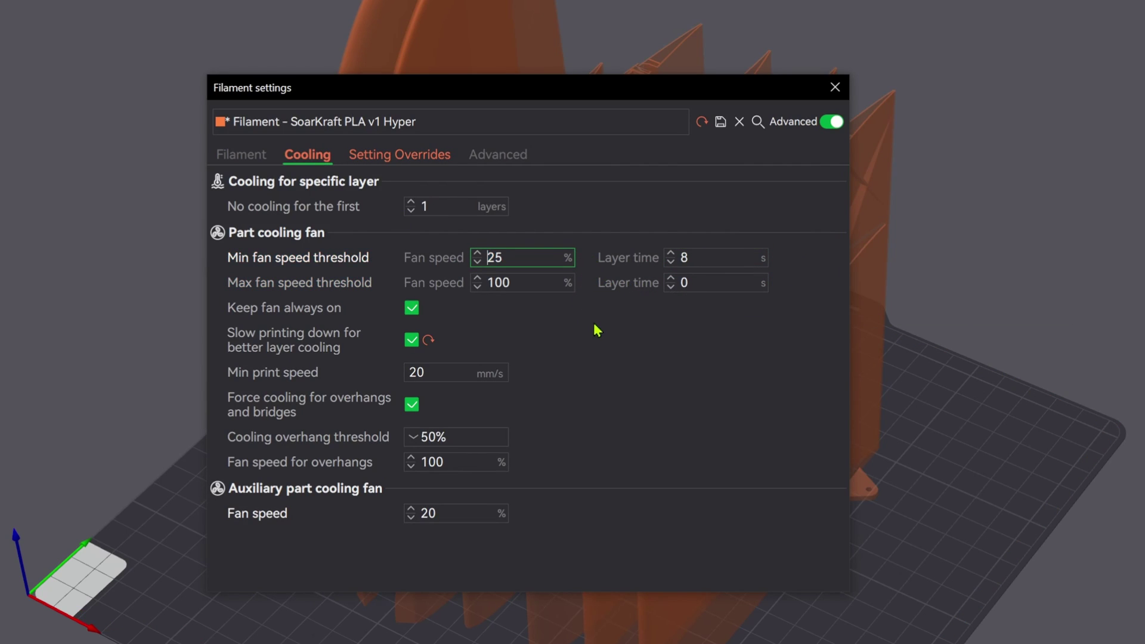
pyautogui.click(428, 340)
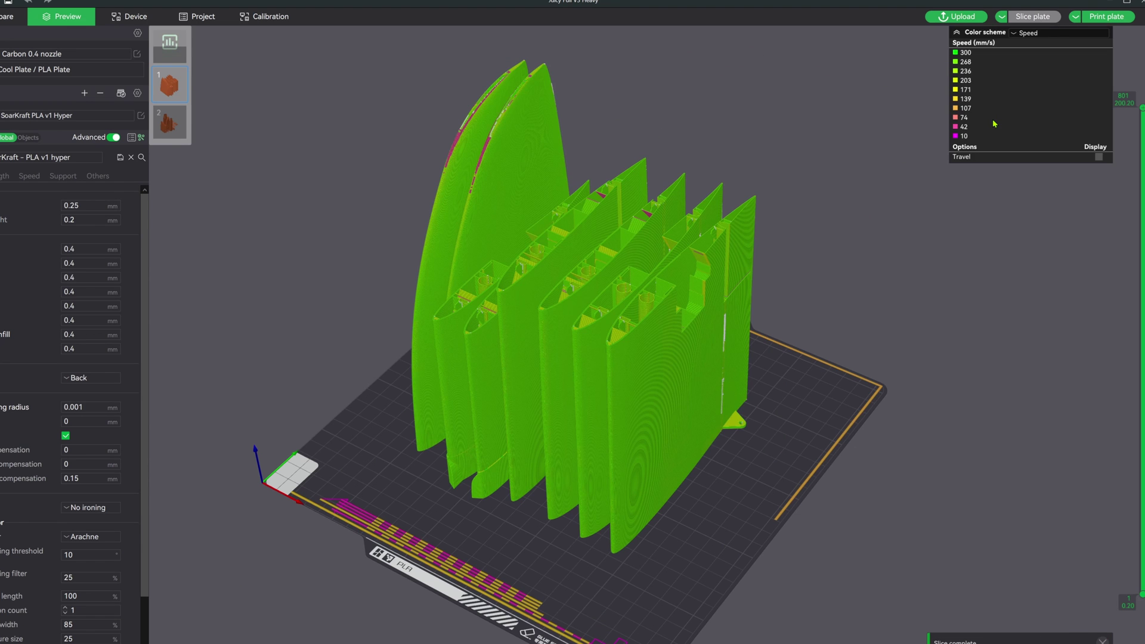
# - Colour the wing plate preview by Line Type to show per-line-type print times
pyautogui.click(1073, 33)
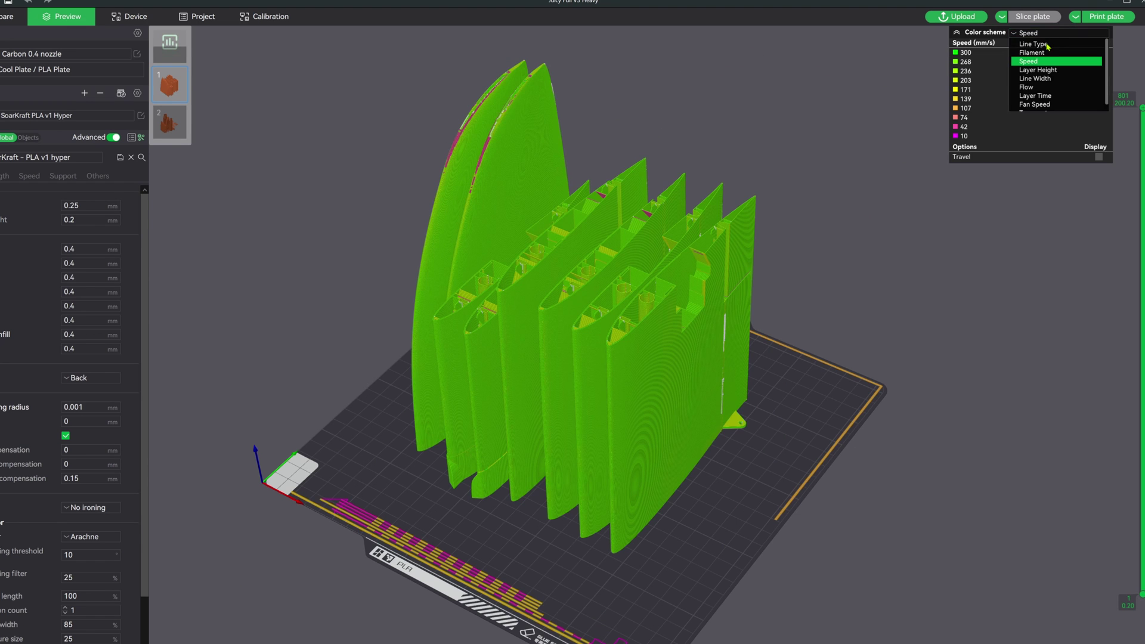
pyautogui.click(1047, 44)
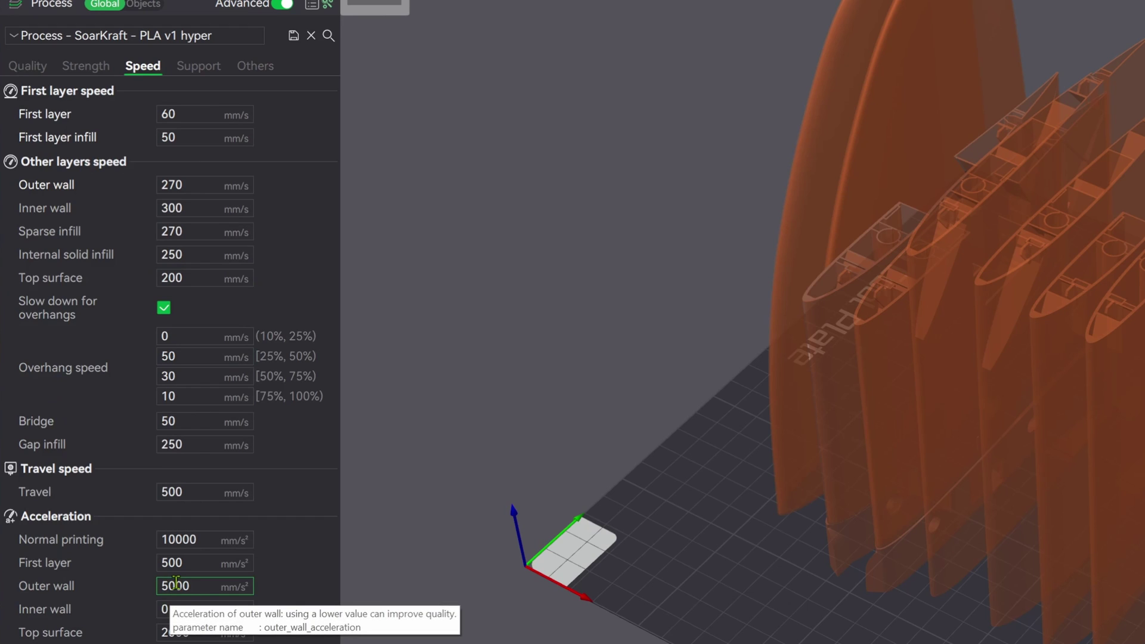
# - Change outer wall acceleration from 5000 to 7500 mm/s²
pyautogui.moveTo(175, 585); pyautogui.dragTo(158, 585)
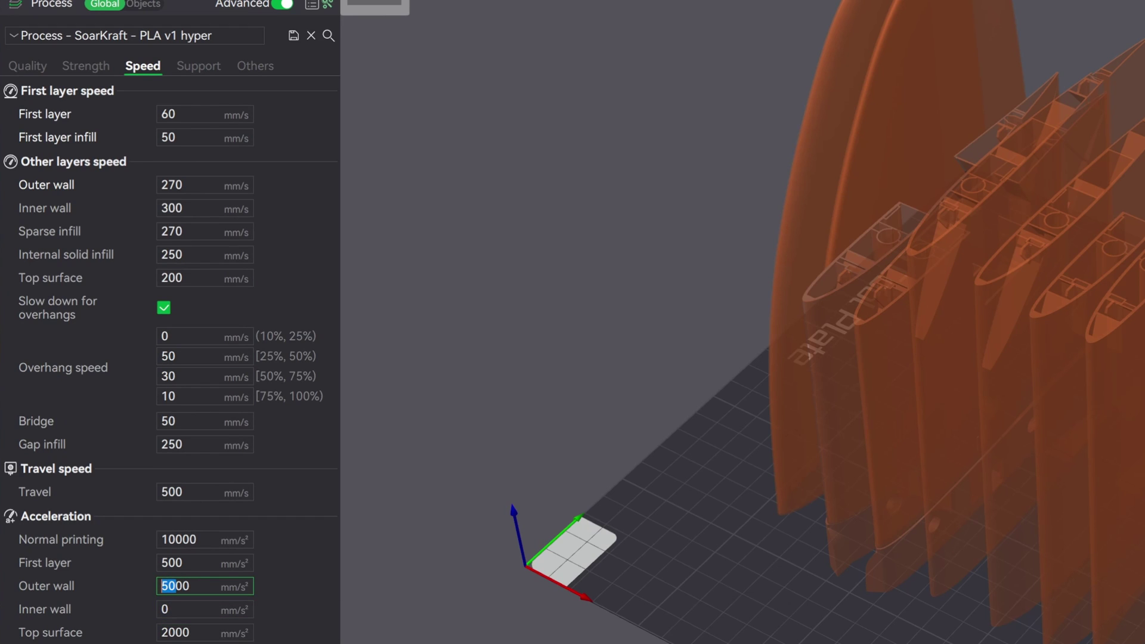
pyautogui.write('75')
pyautogui.press('Return')
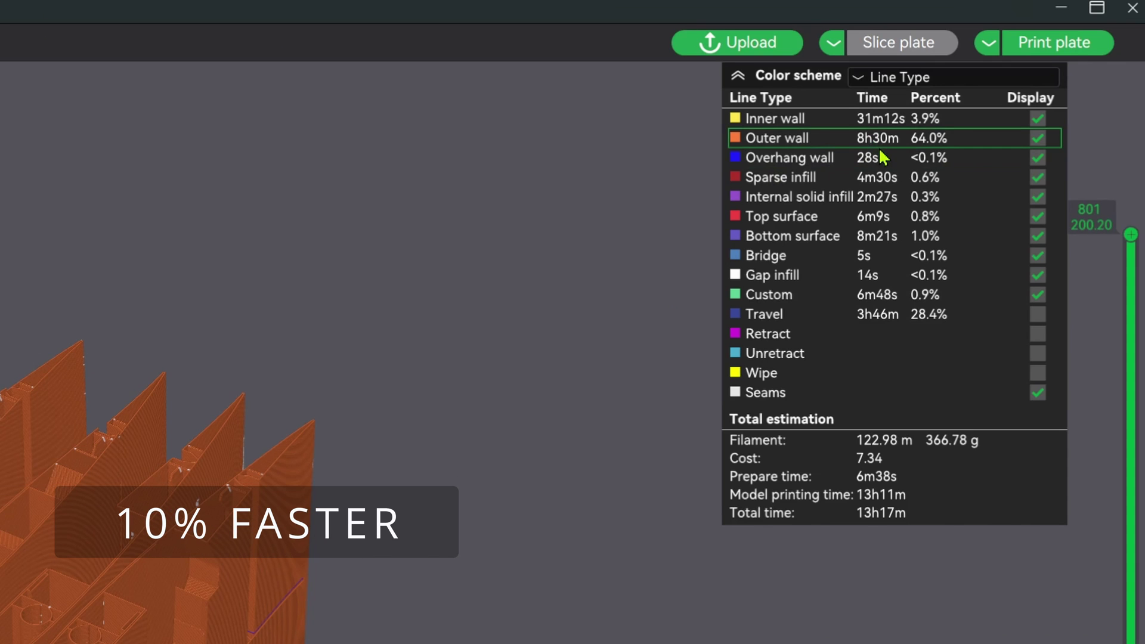
# - Review the preview coloured by Speed, then by Flow
pyautogui.click(1055, 38)
pyautogui.click(1024, 69)
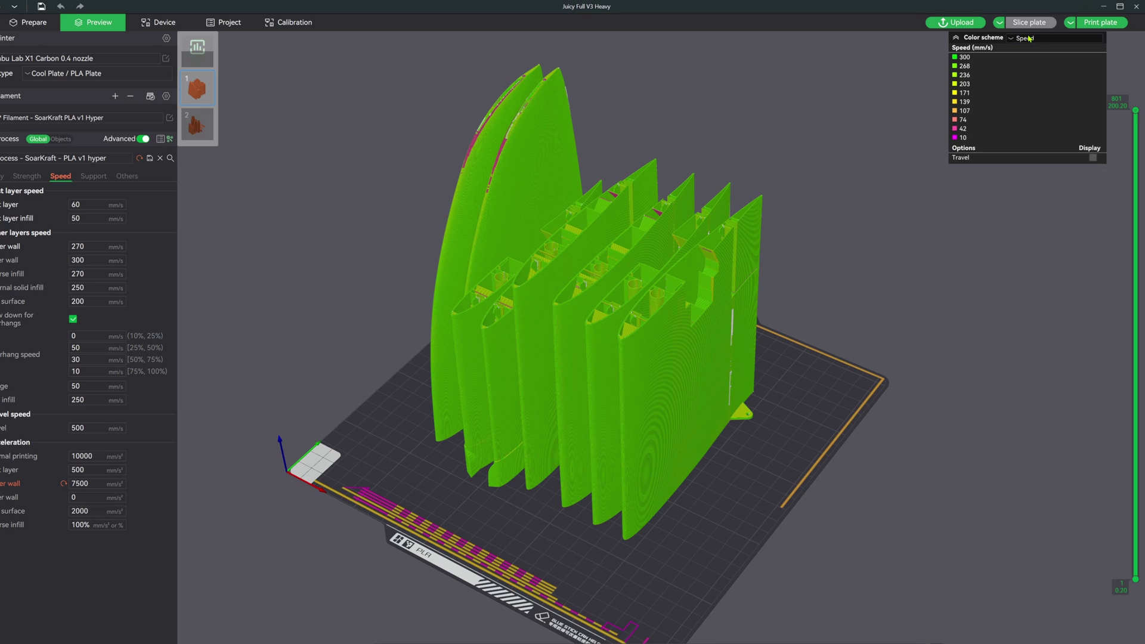
pyautogui.click(1023, 38)
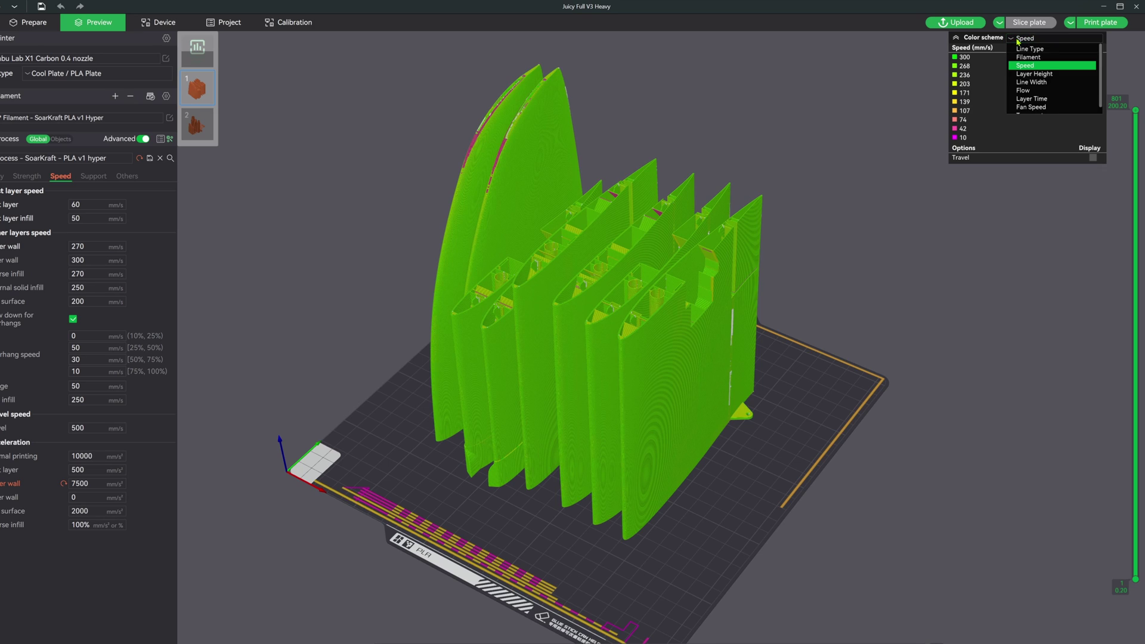
pyautogui.click(1021, 91)
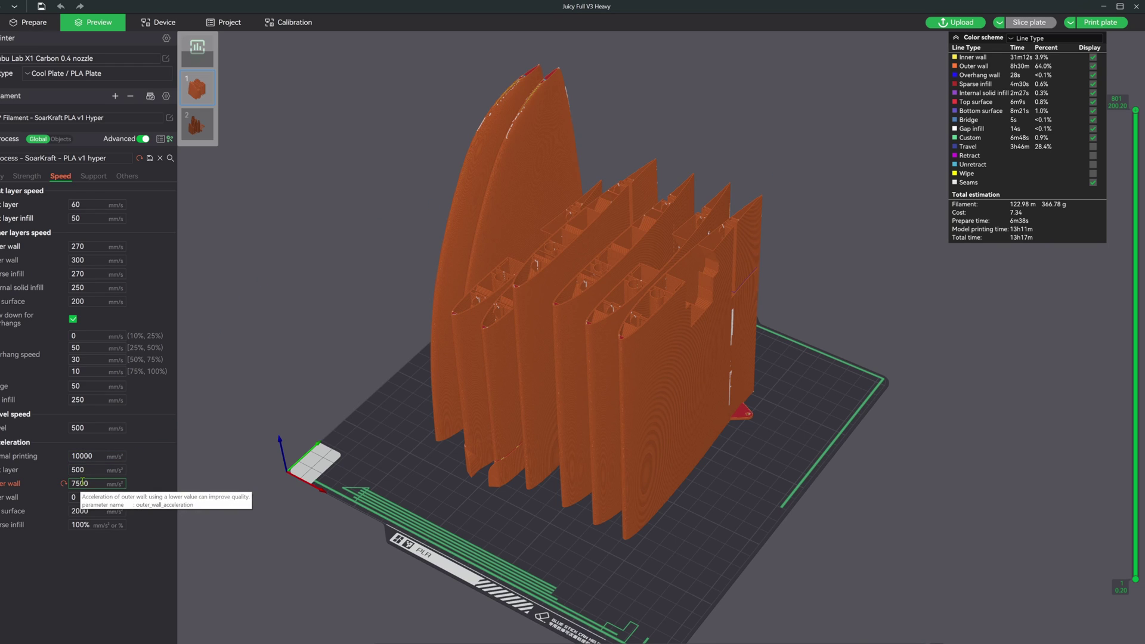
# - Change outer wall acceleration from 7500 to 10000 mm/s²
pyautogui.moveTo(80, 483); pyautogui.dragTo(75, 483)
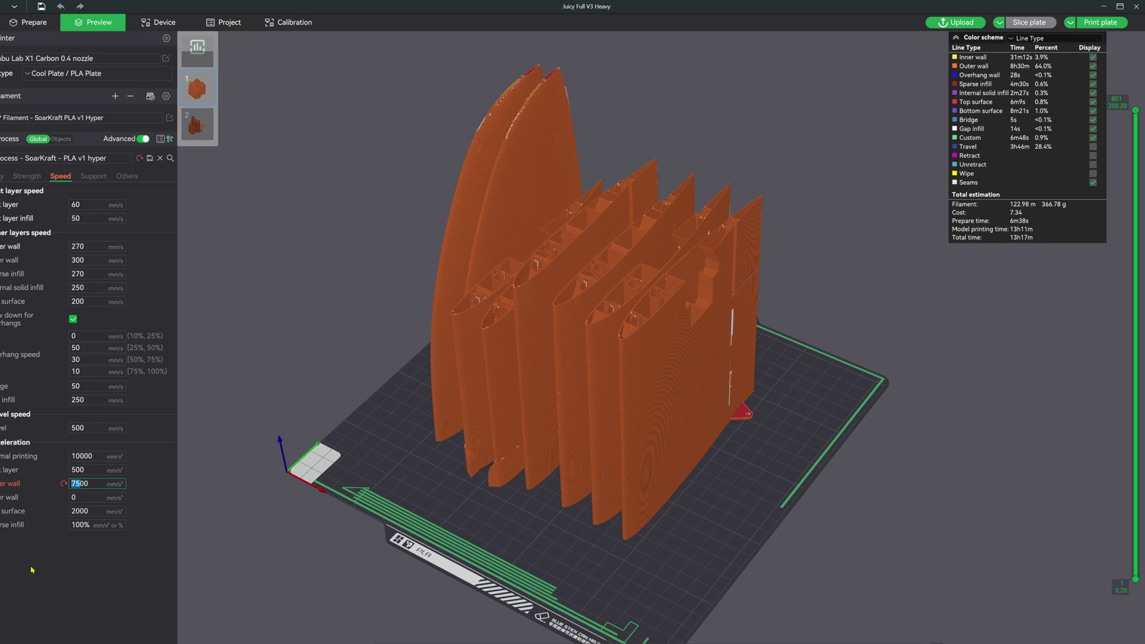
pyautogui.write('100')
pyautogui.press('Return')
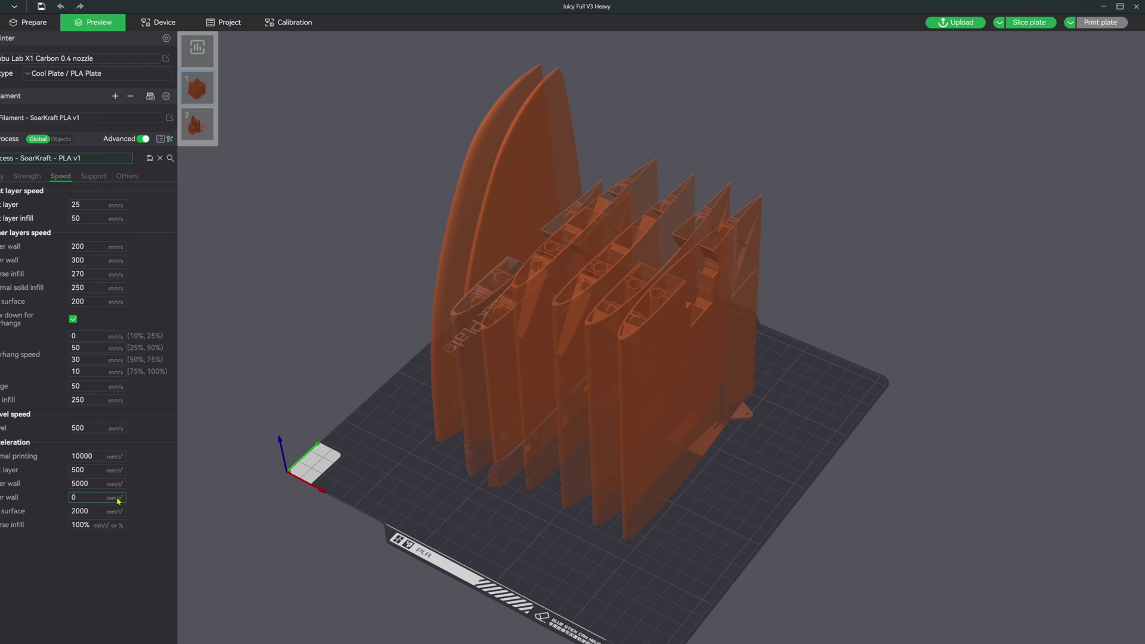
# - Set the PLA v1 process's outer wall acceleration from 5000 to 10000 mm/s² and re-slice the plate
pyautogui.moveTo(80, 483); pyautogui.dragTo(70, 483)
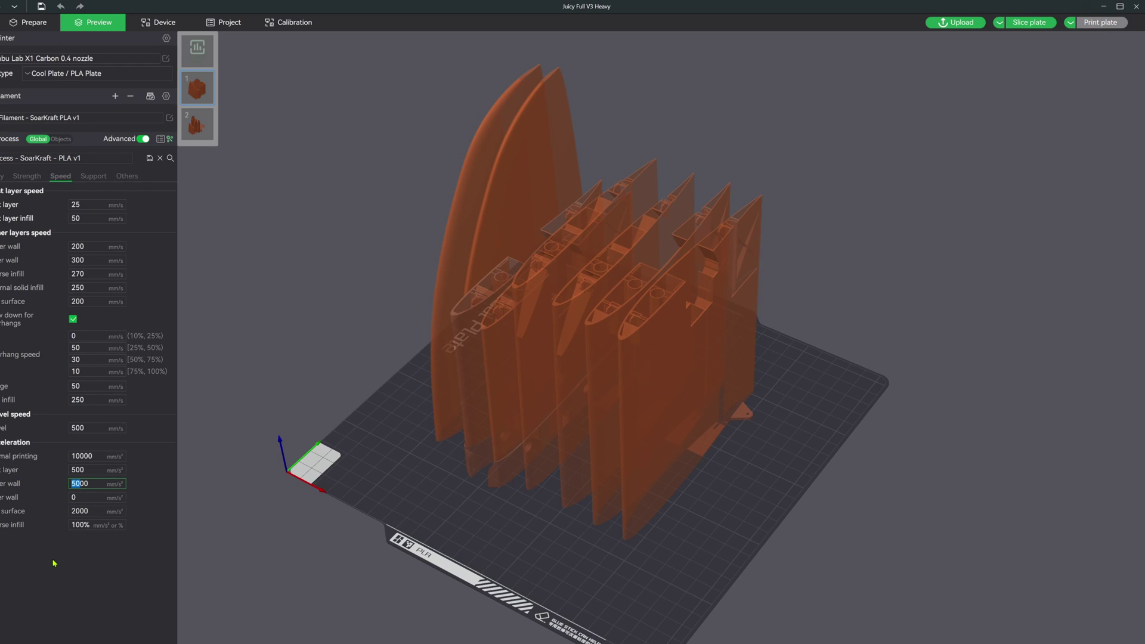
pyautogui.write('1')
pyautogui.click(1029, 22)
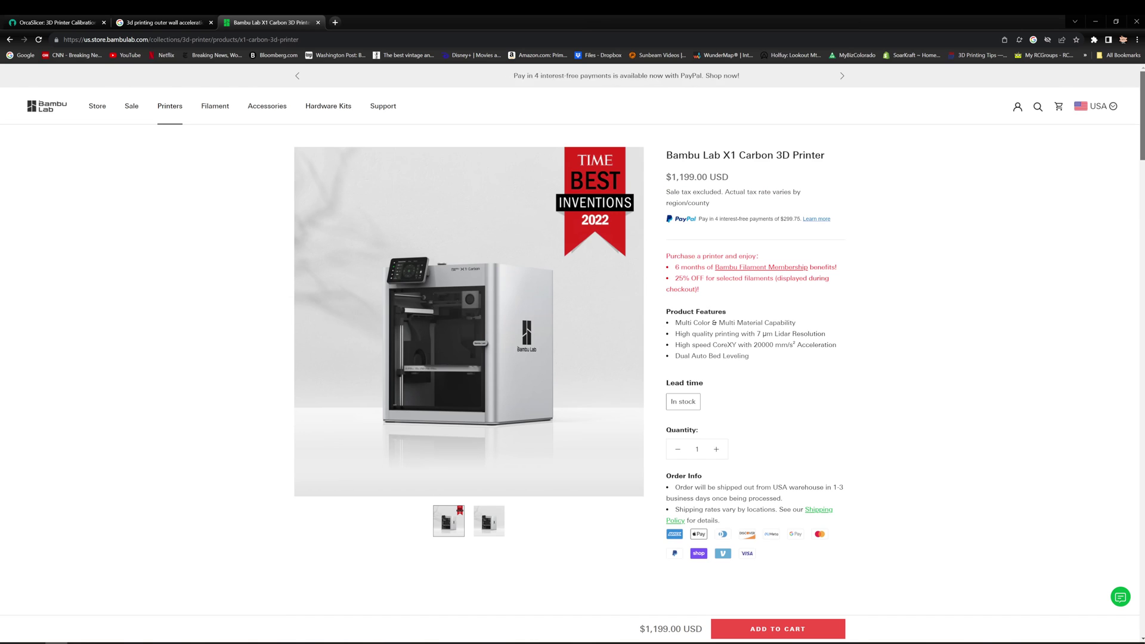
# - Scroll the calibration article down to the Vertical Fine Artifacts test section
pyautogui.scroll(-8, 1135, 206)
pyautogui.moveTo(1136, 207); pyautogui.dragTo(1136, 247)
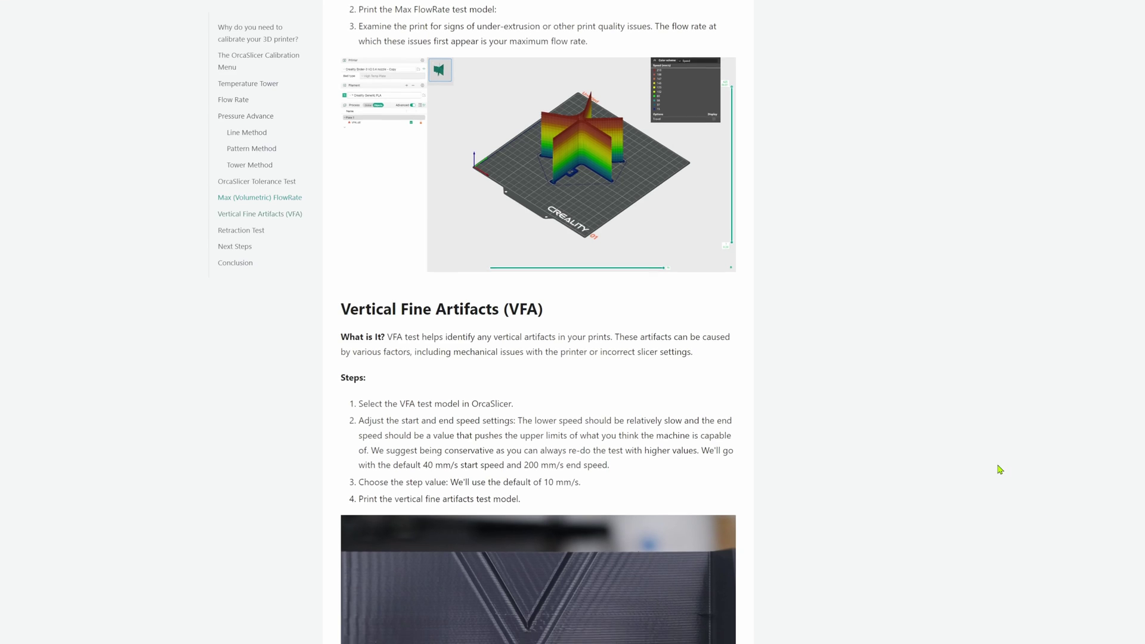
pyautogui.scroll(-5, 1000, 469)
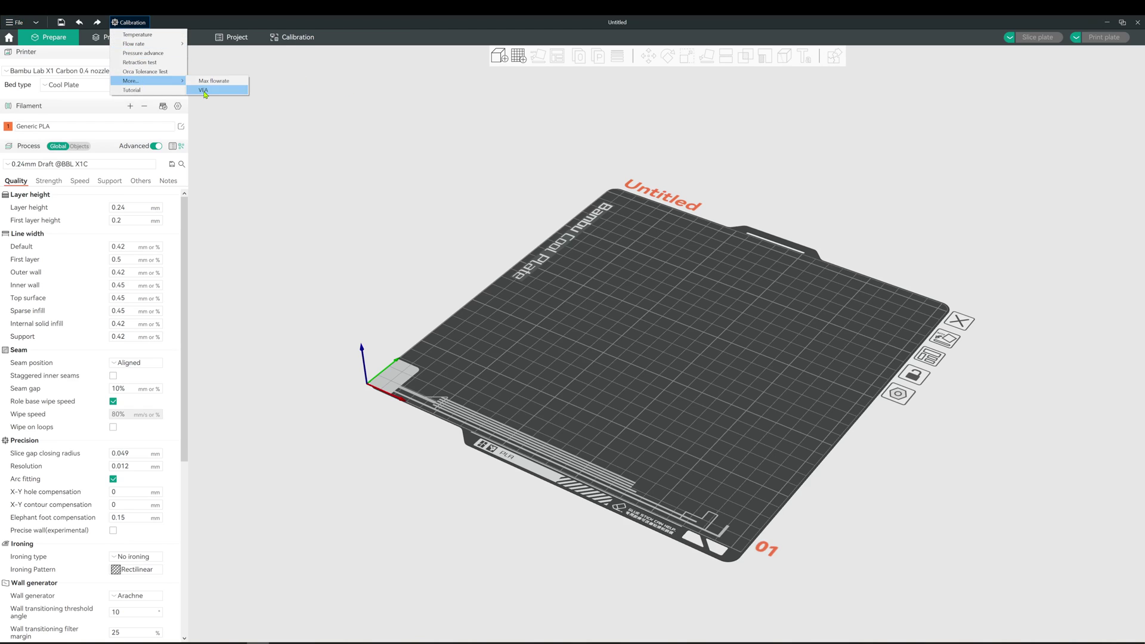
# - Load a VFA test at 150–300 mm/s in 10 mm/s steps and slice the plate
pyautogui.click(209, 91)
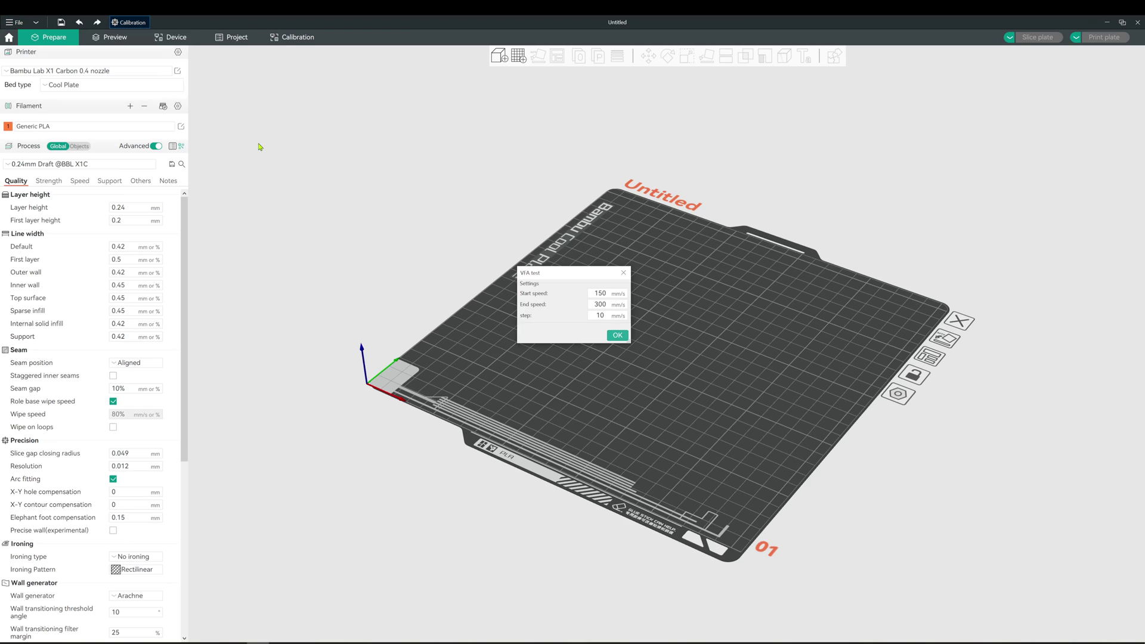
pyautogui.click(616, 336)
pyautogui.click(1023, 39)
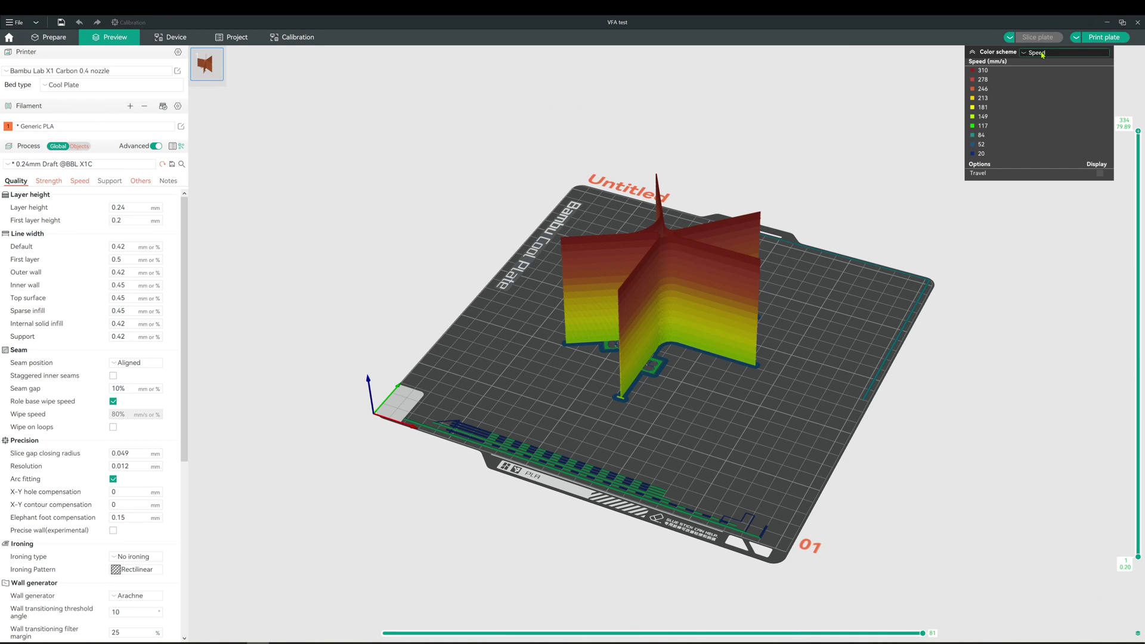
# - Switch the preview's colour scheme, then change outer wall acceleration from 5000 to 7500 mm/s²
pyautogui.click(1042, 54)
pyautogui.click(1037, 108)
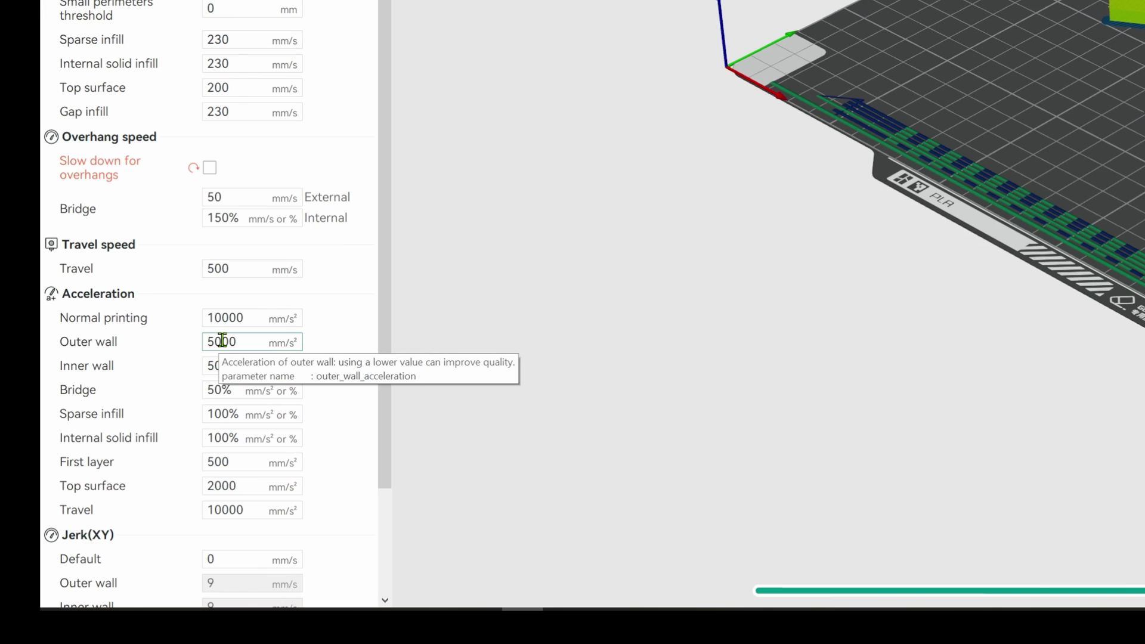
pyautogui.moveTo(222, 340); pyautogui.dragTo(206, 340)
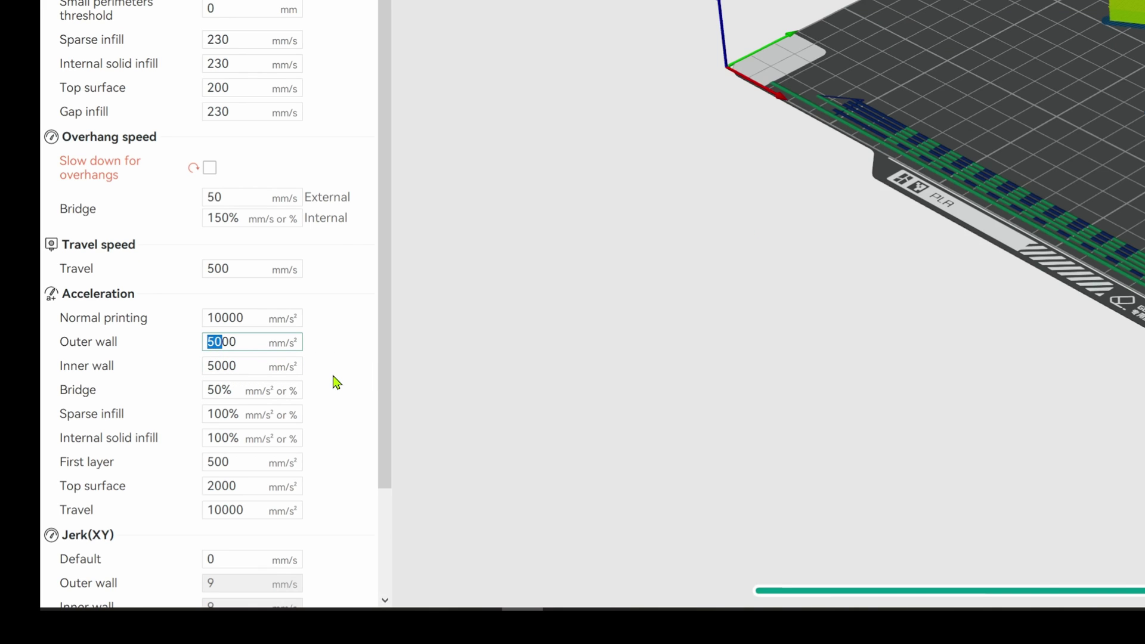
pyautogui.write('75')
pyautogui.click(322, 361)
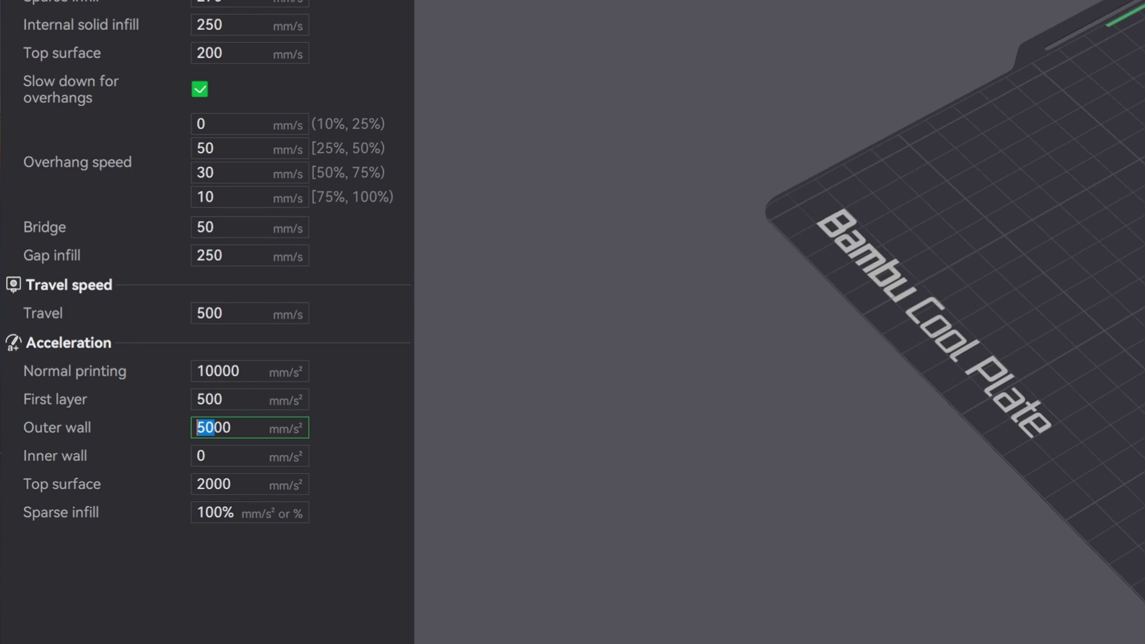
# - Enter 7500 mm/s² as the wing profile's outer wall acceleration
pyautogui.write('75')
pyautogui.click(262, 372)
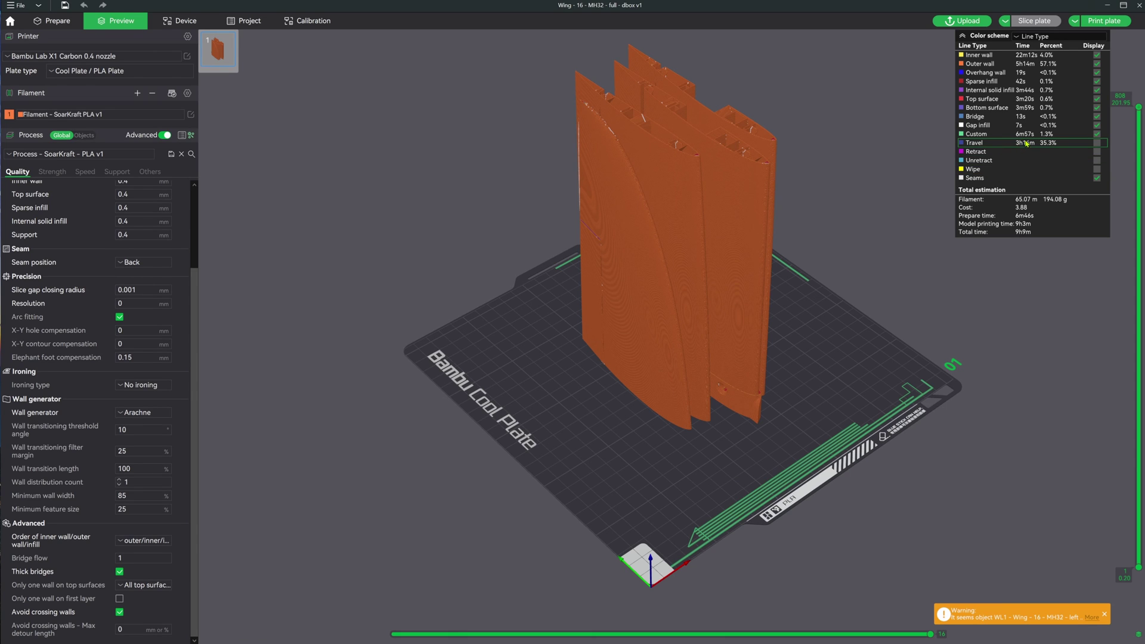
# - Inspect the wing's travel moves, then turn off Avoid crossing walls to cut travel to 2h8m
pyautogui.click(1002, 147)
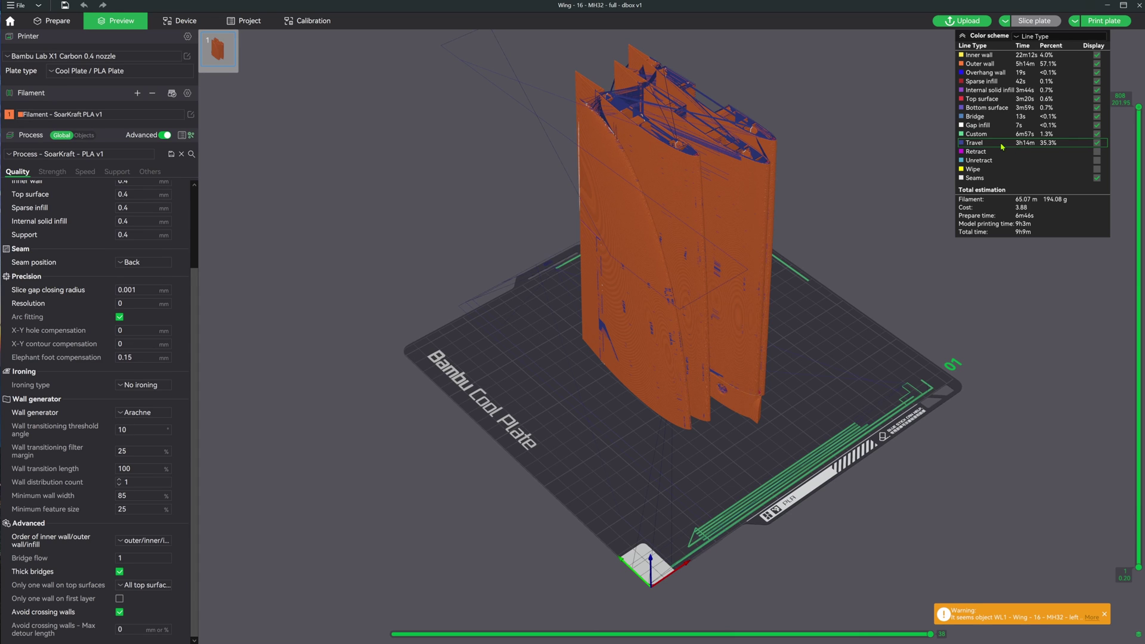
pyautogui.moveTo(906, 358); pyautogui.dragTo(957, 352)
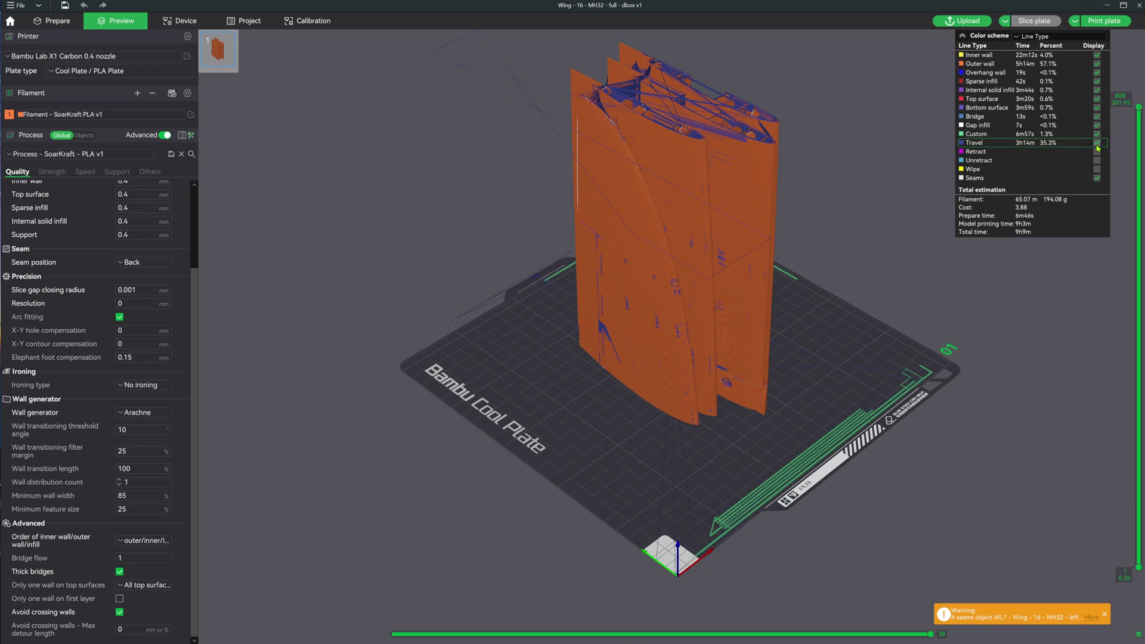
pyautogui.click(1013, 143)
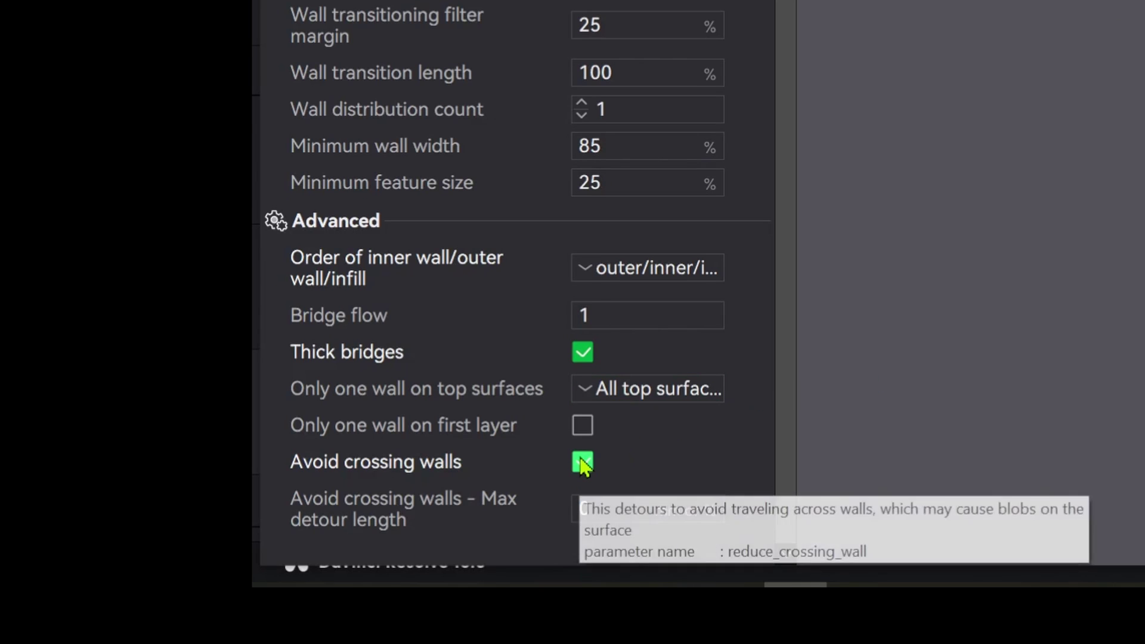
pyautogui.click(582, 460)
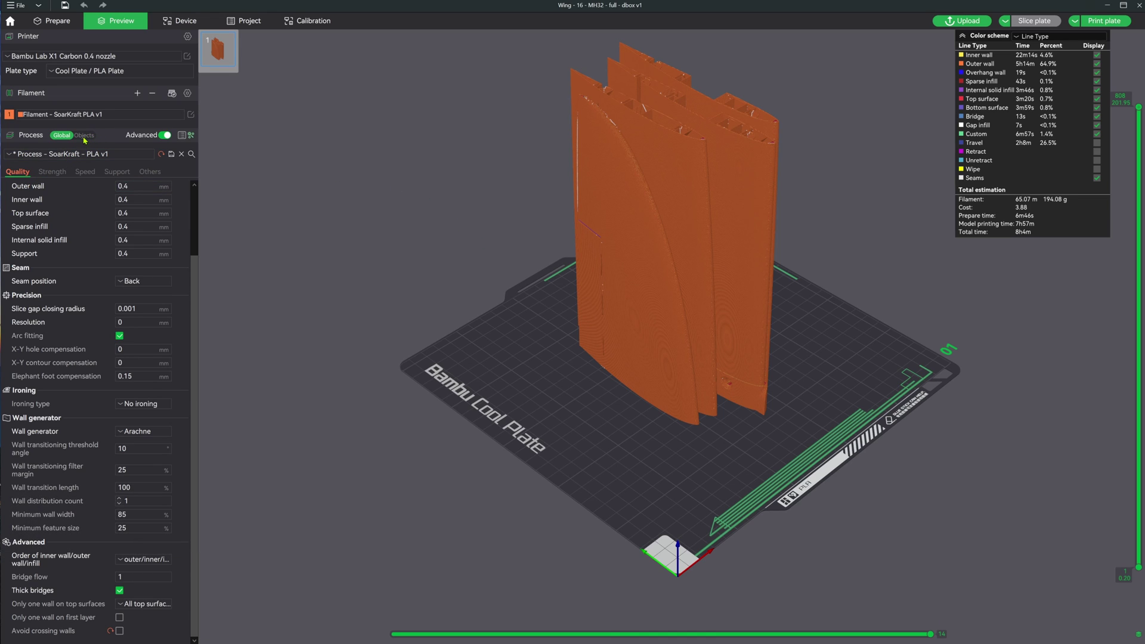
pyautogui.click(84, 136)
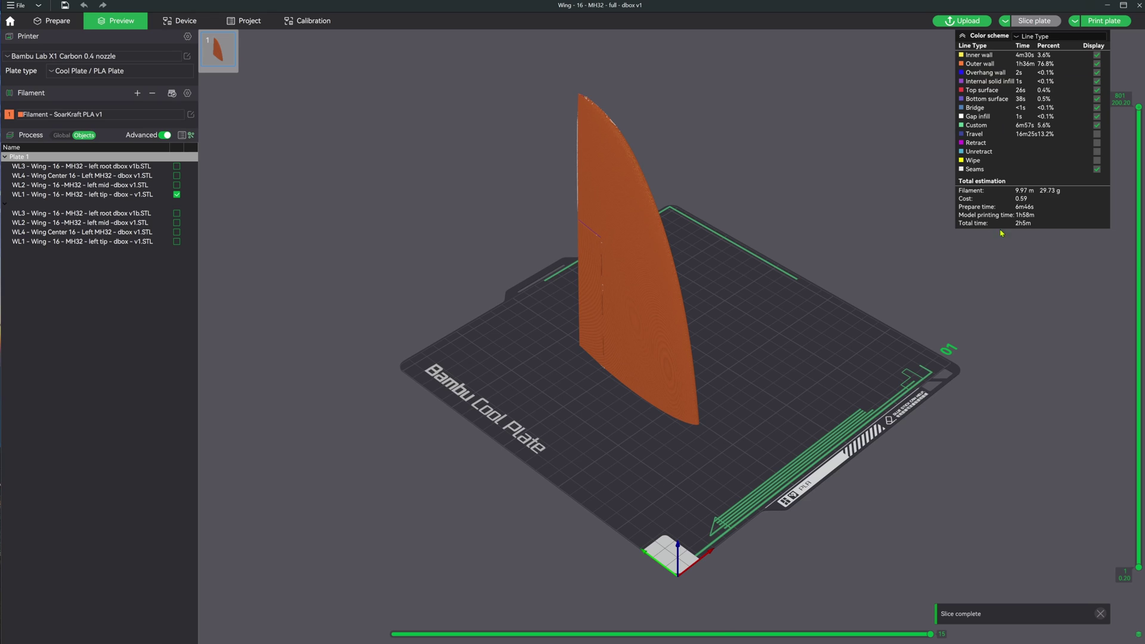
# - Colour the WL1 preview by speed and layer time, then play through the current layer's moves
pyautogui.click(1020, 37)
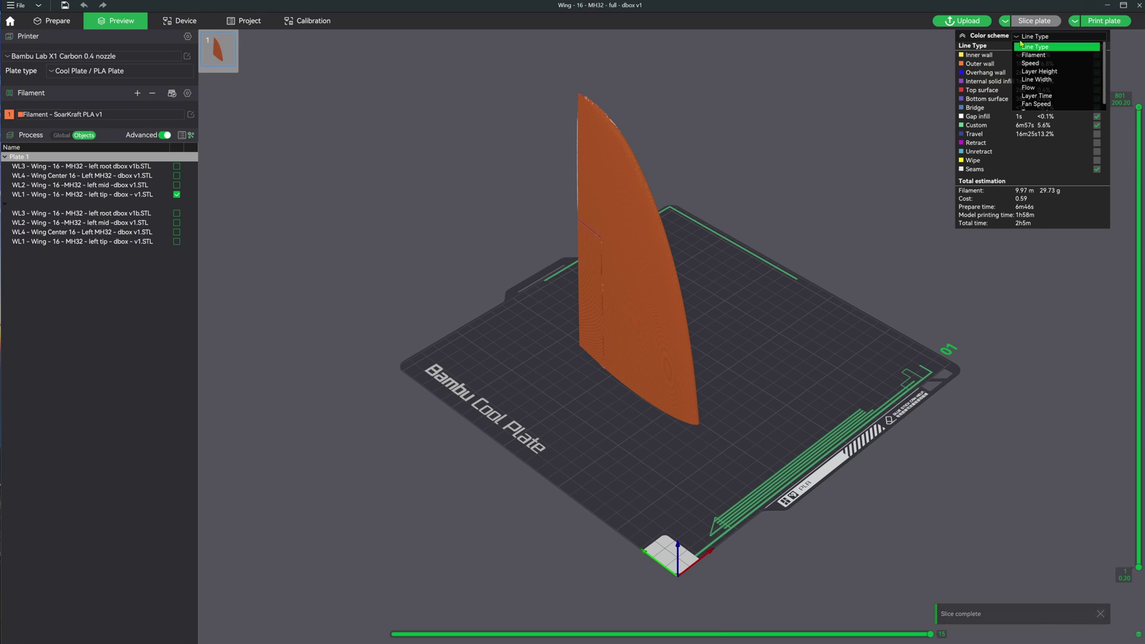
pyautogui.click(1024, 63)
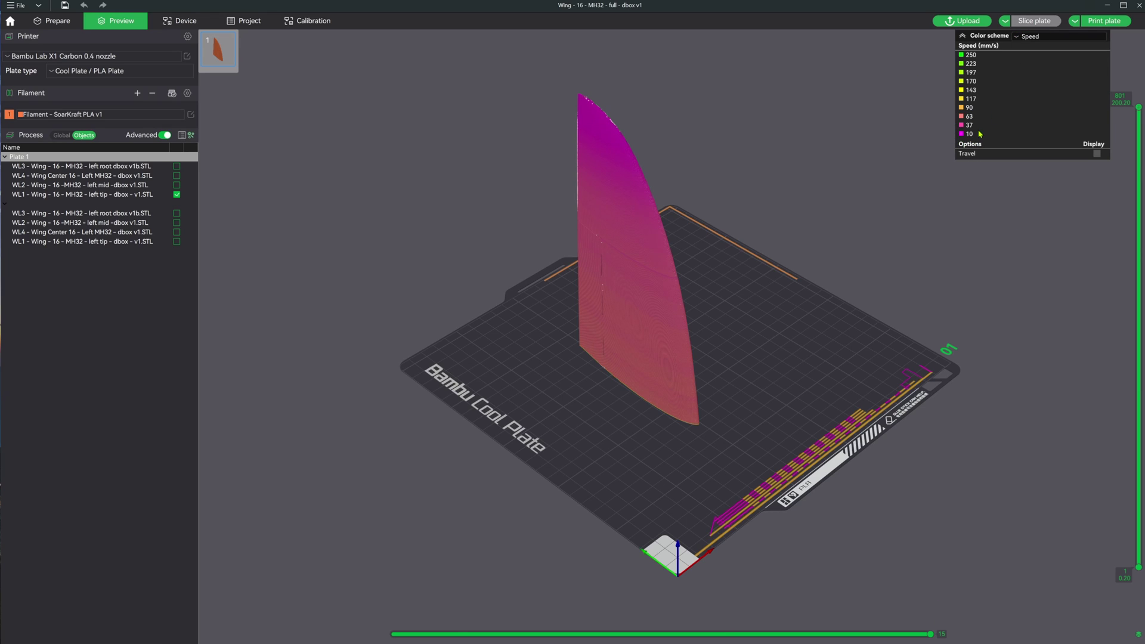
pyautogui.click(1022, 37)
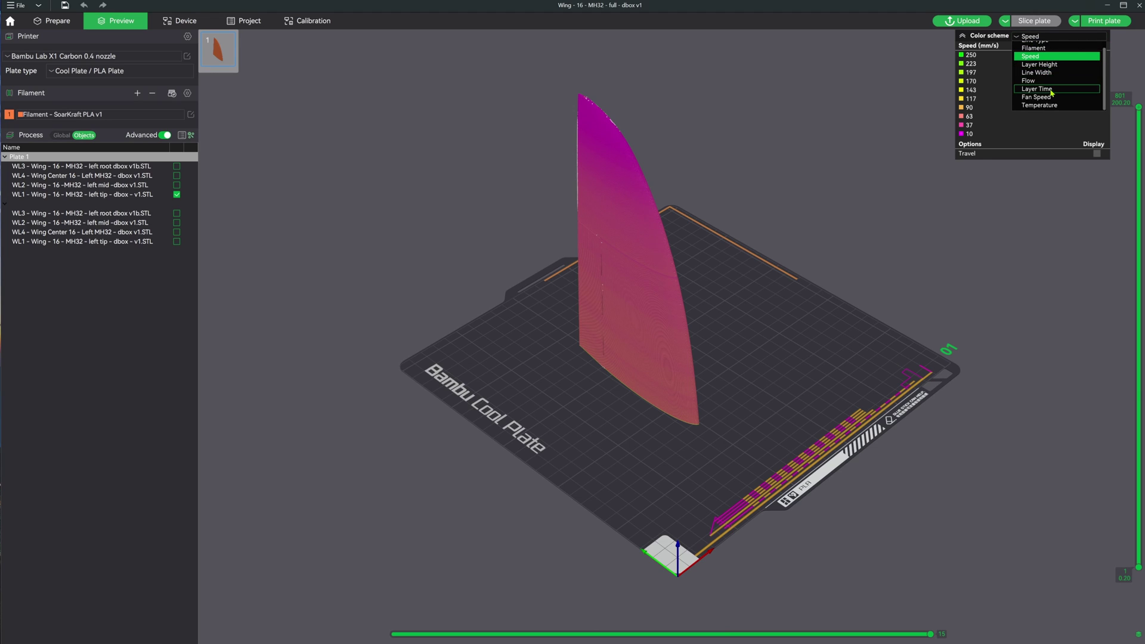
pyautogui.click(1035, 89)
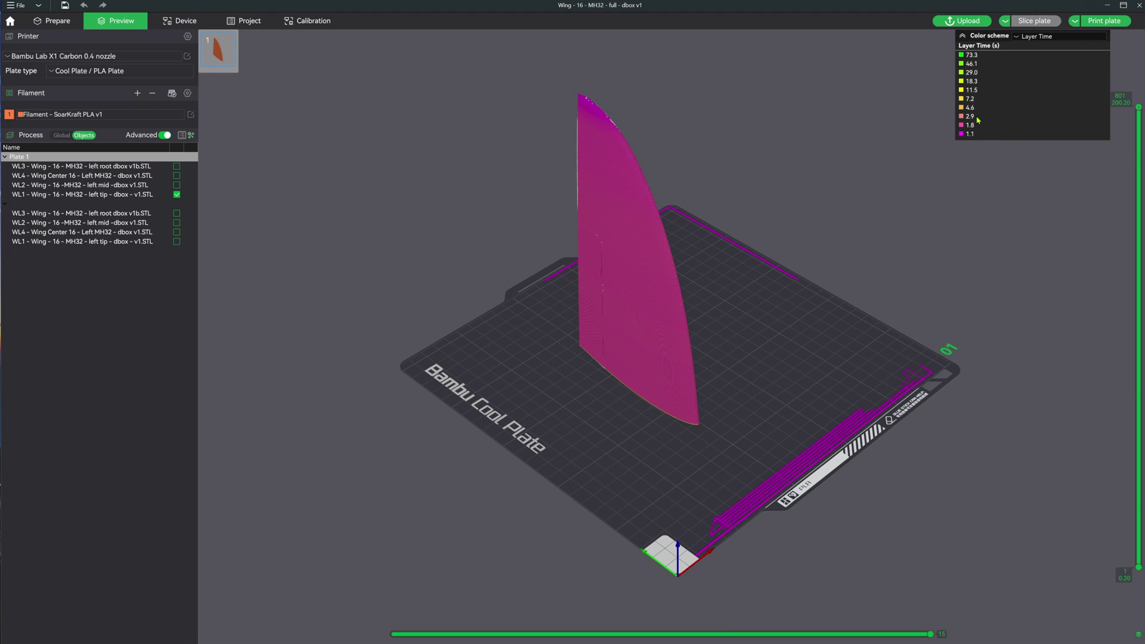
pyautogui.click(1032, 36)
pyautogui.click(1024, 63)
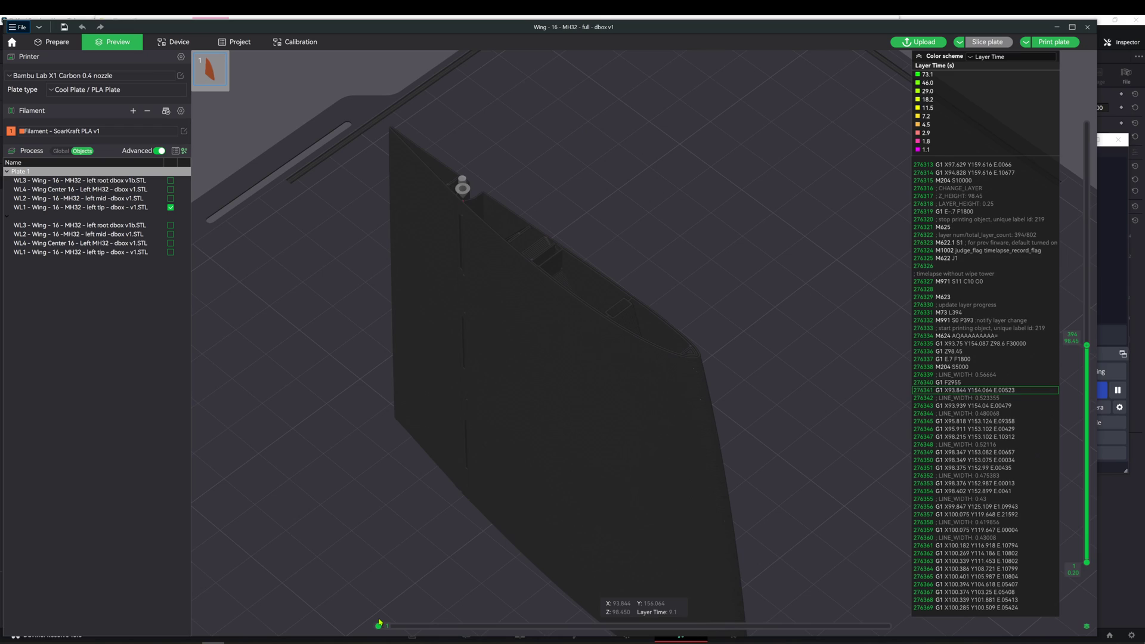
pyautogui.moveTo(382, 626)
pyautogui.mouseDown()
pyautogui.moveTo(797, 616)
pyautogui.moveTo(878, 597)
pyautogui.mouseUp()
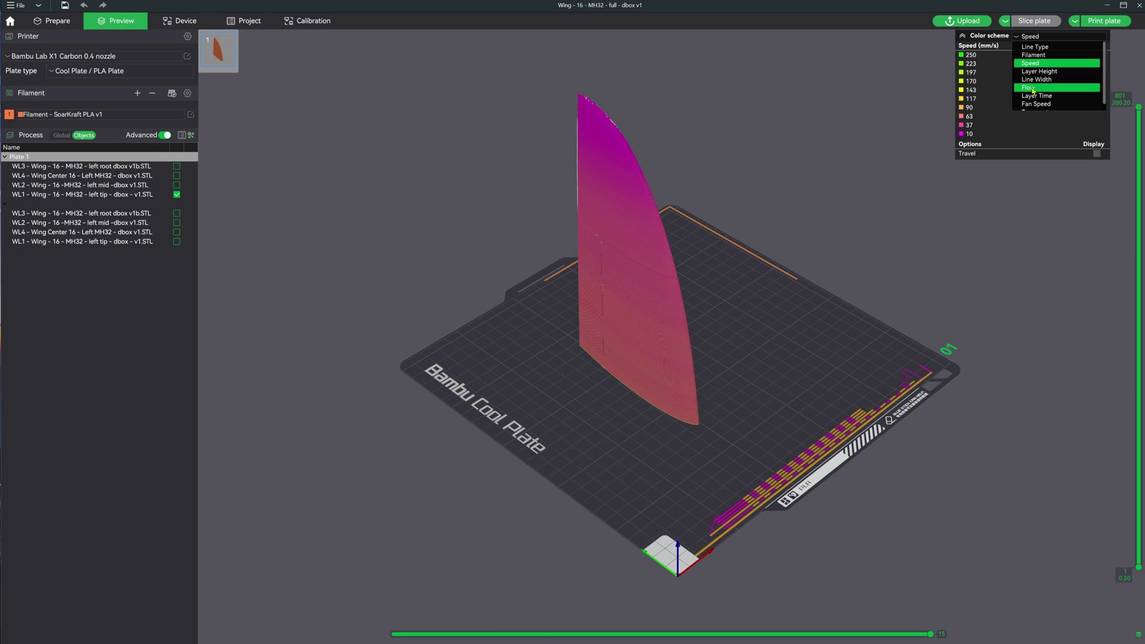
# - View the flow and fan-speed colourings, return to line type, and open the filament's Cooling settings
pyautogui.click(1032, 90)
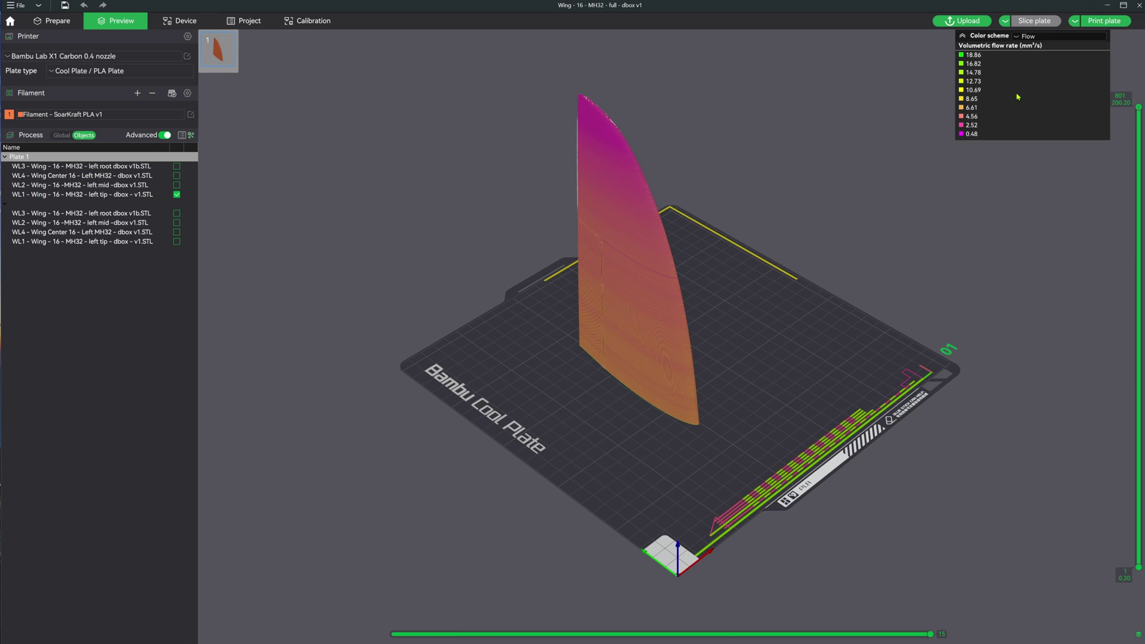
pyautogui.click(1029, 36)
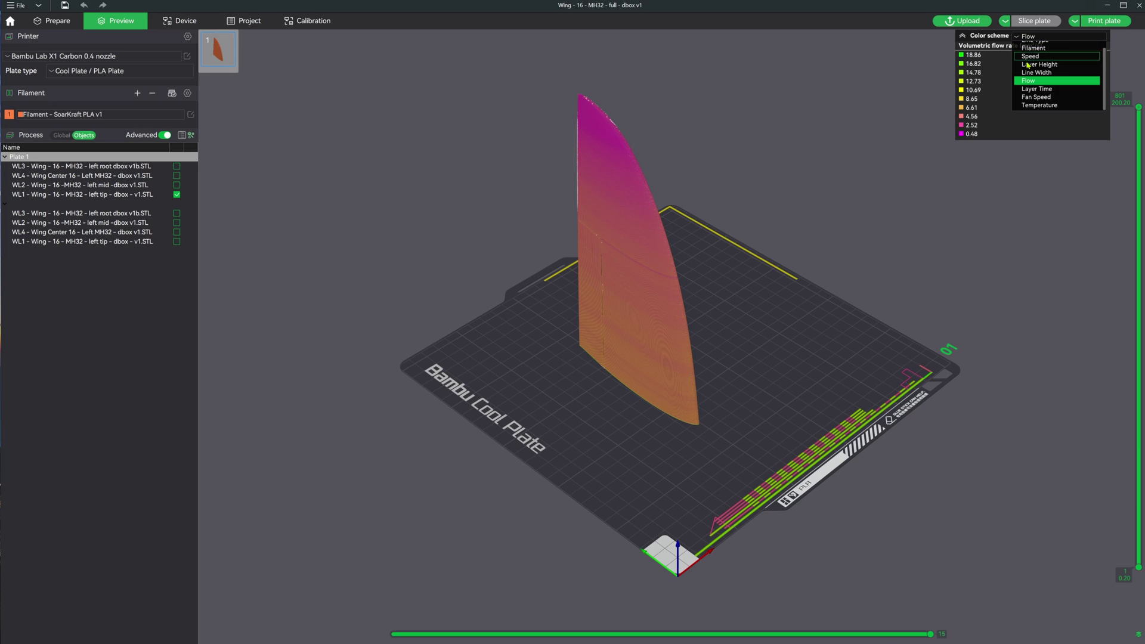
pyautogui.click(1037, 97)
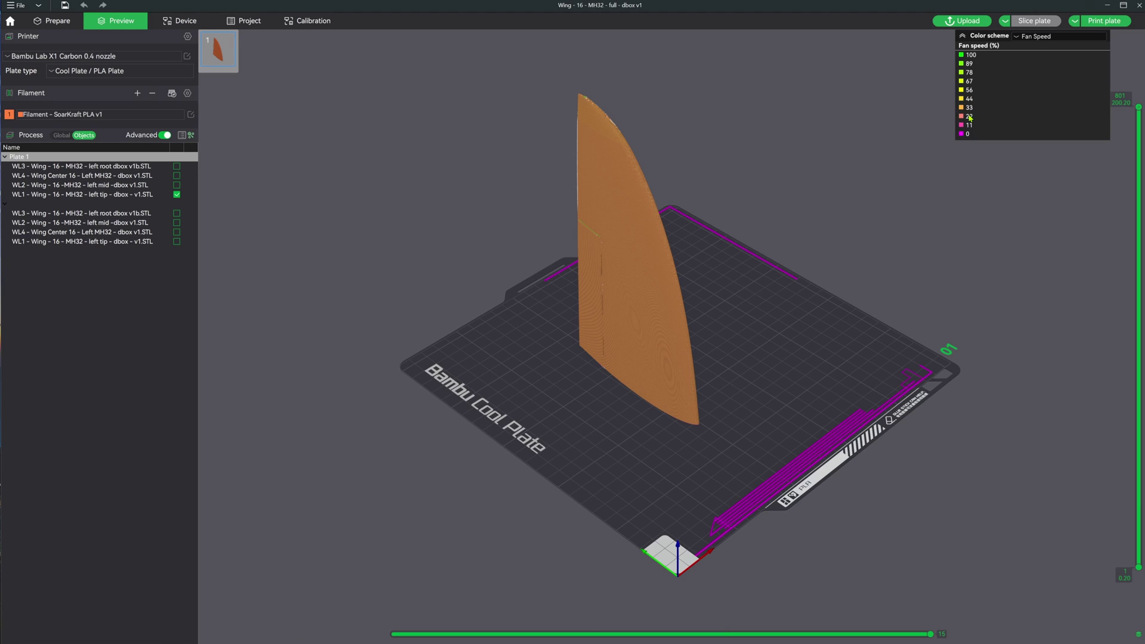
pyautogui.click(1024, 37)
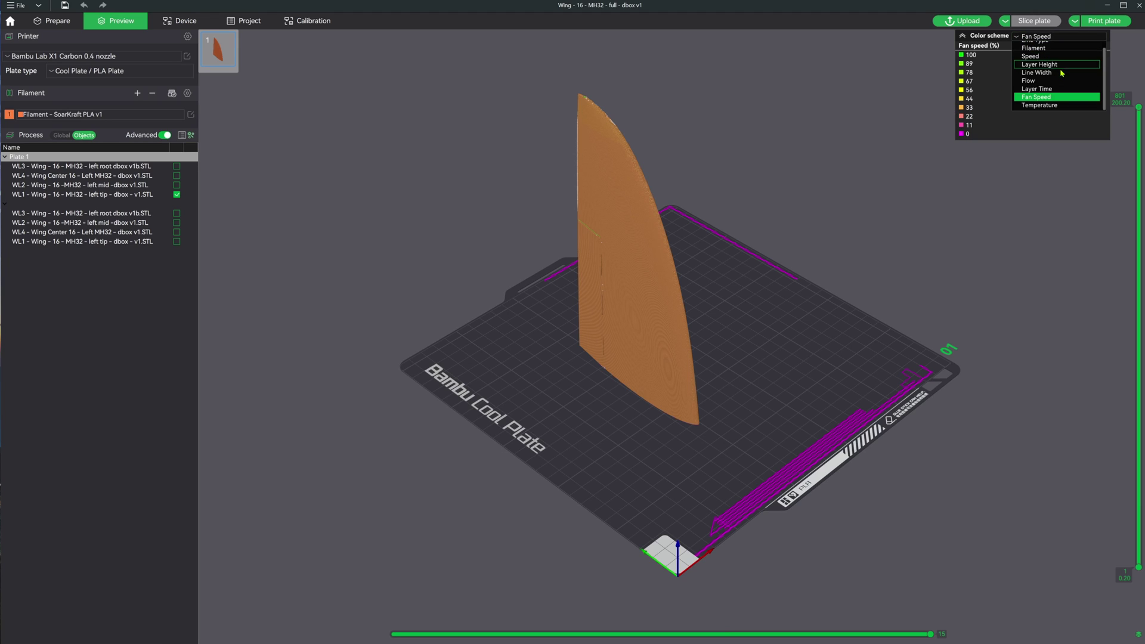
pyautogui.click(1059, 51)
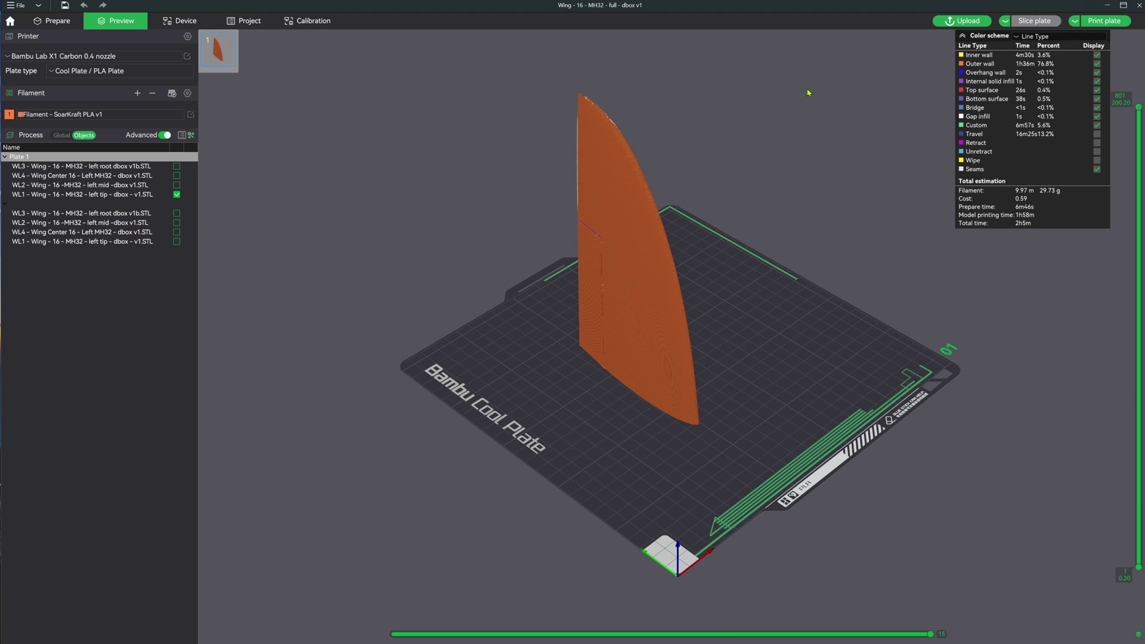
pyautogui.click(663, 279)
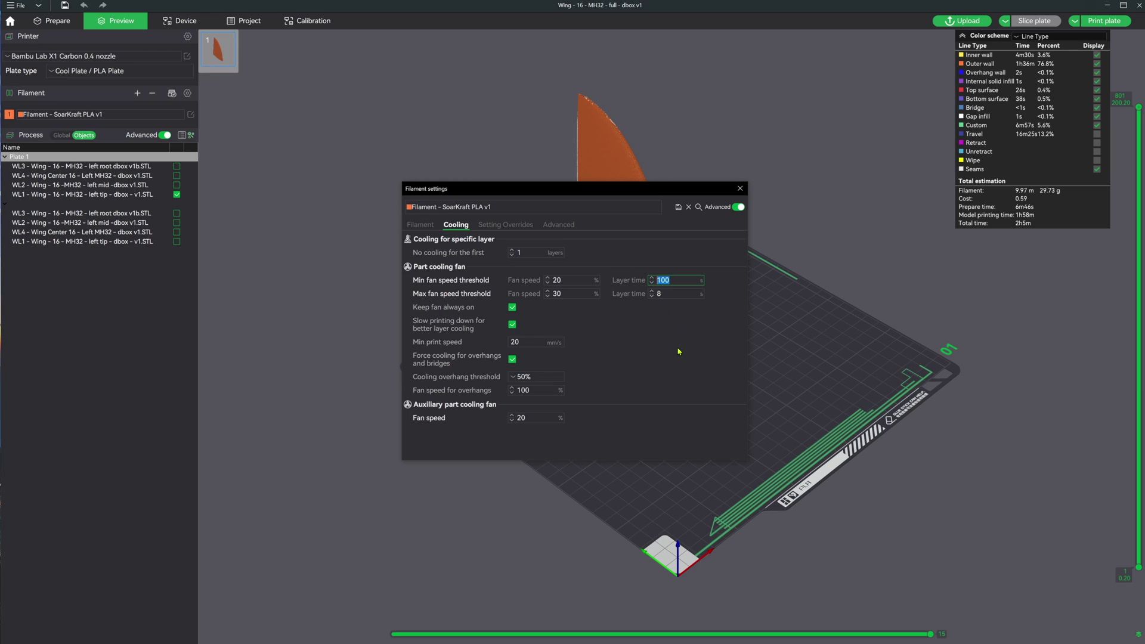
# - Set layer times 8 s and 0 s, fan speed 25–100%, disable cooling slowdown, and re-slice
pyautogui.write('8')
pyautogui.press('Tab')
pyautogui.write('0')
pyautogui.press('Tab')
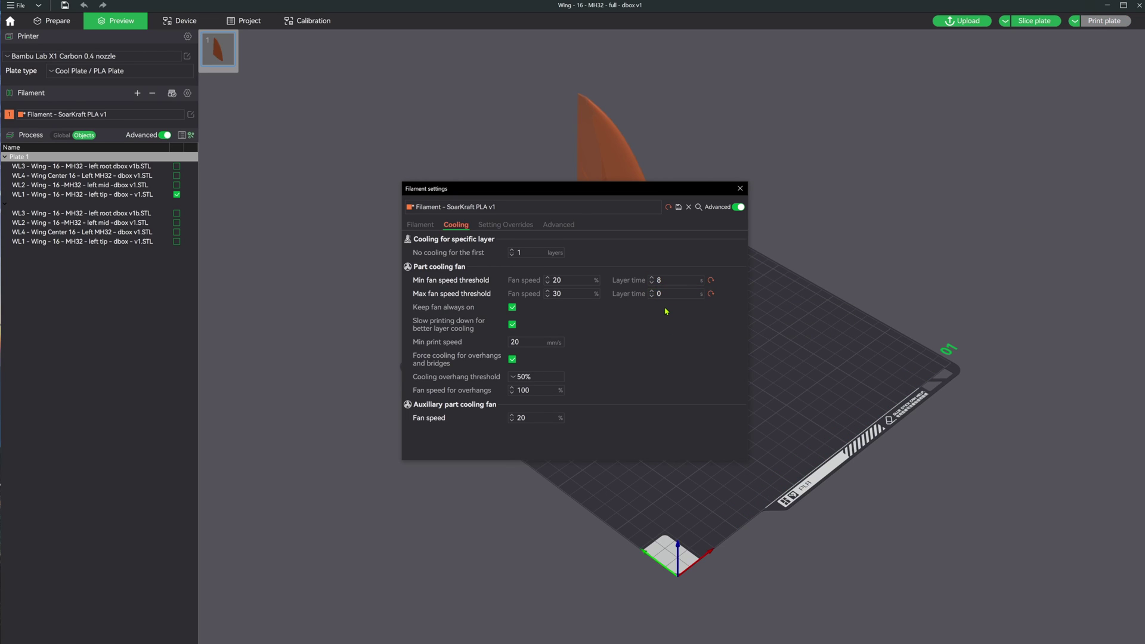
pyautogui.click(560, 280)
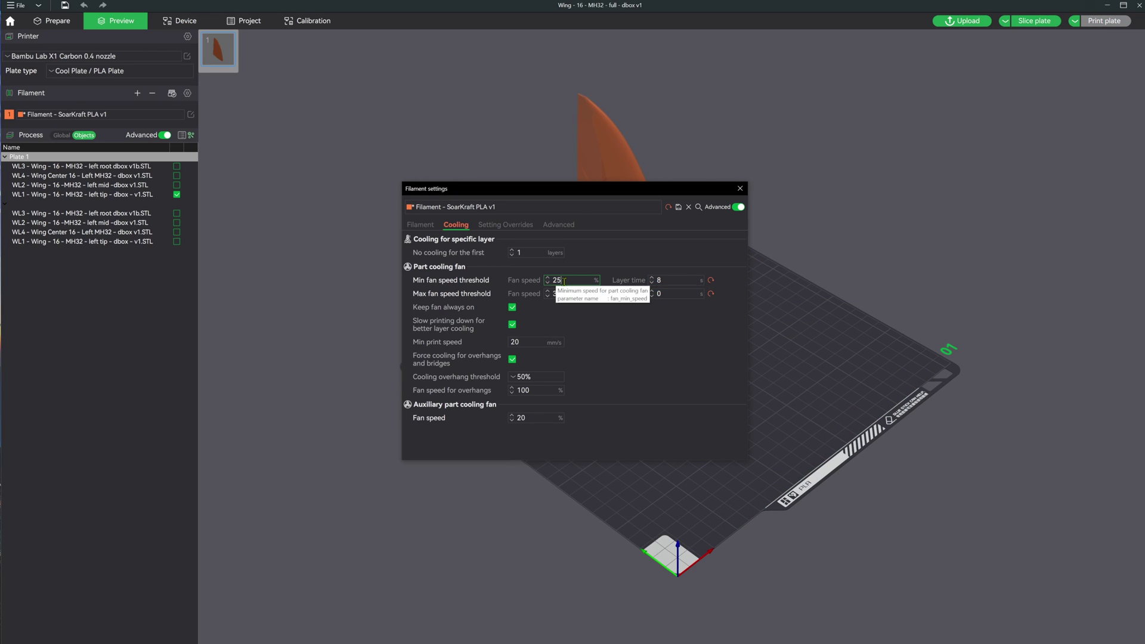
pyautogui.press('Tab')
pyautogui.write('1')
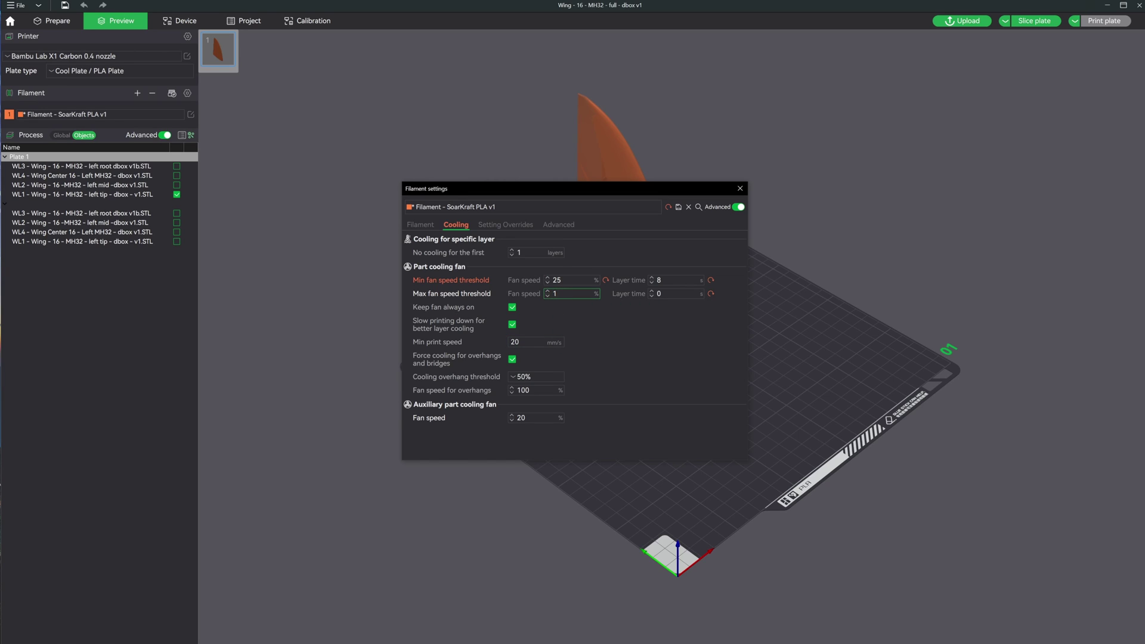
pyautogui.write('00')
pyautogui.press('Return')
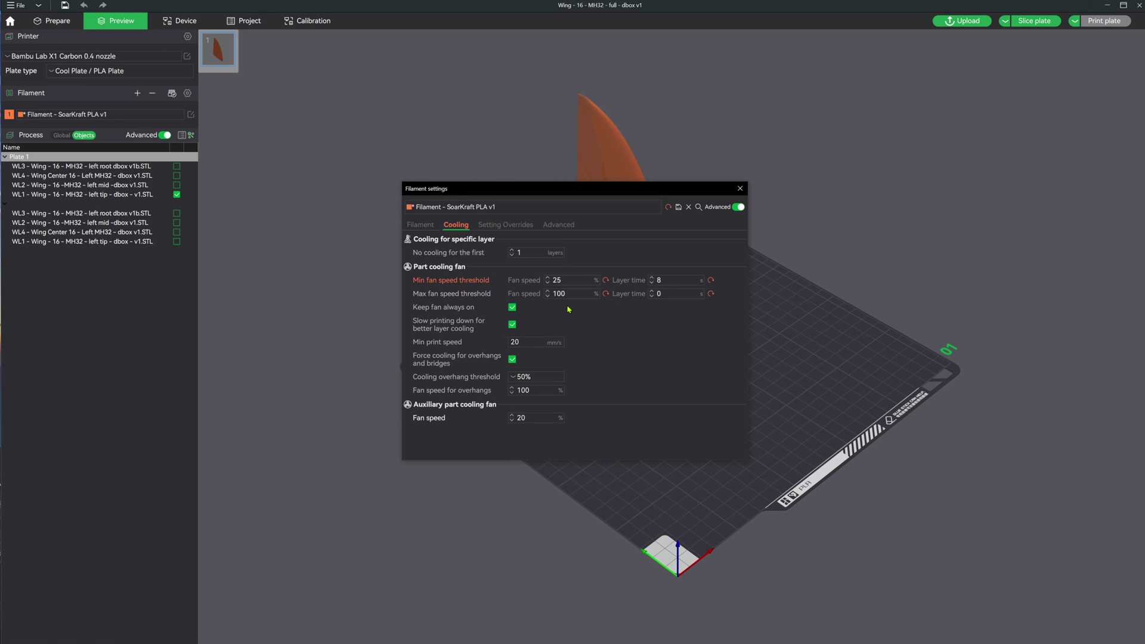
pyautogui.click(514, 323)
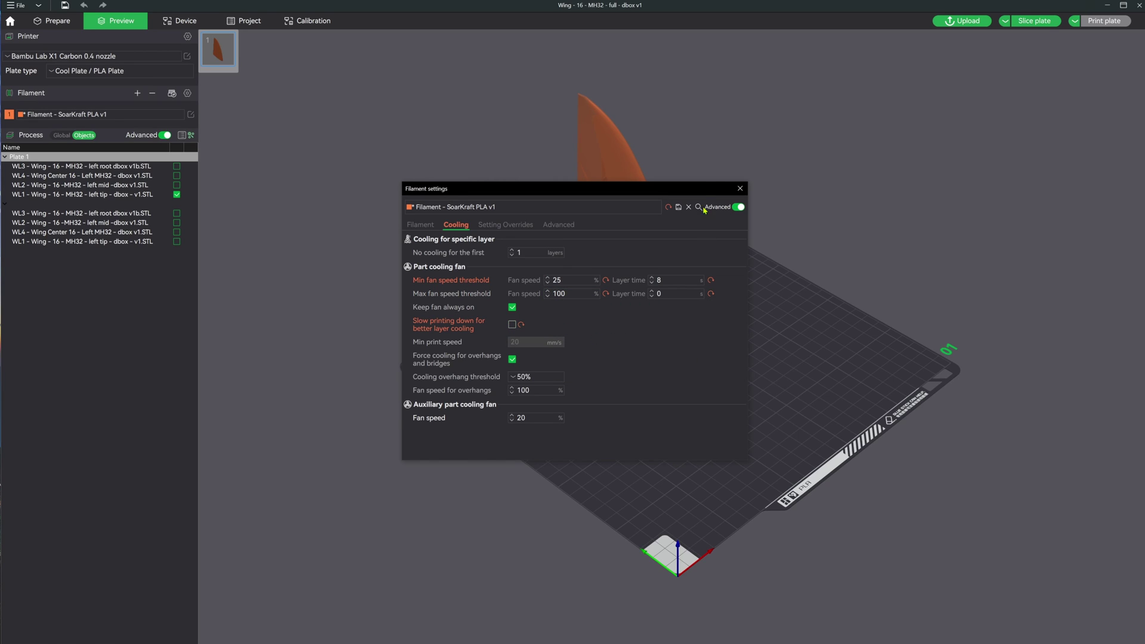
pyautogui.click(740, 189)
pyautogui.click(1034, 20)
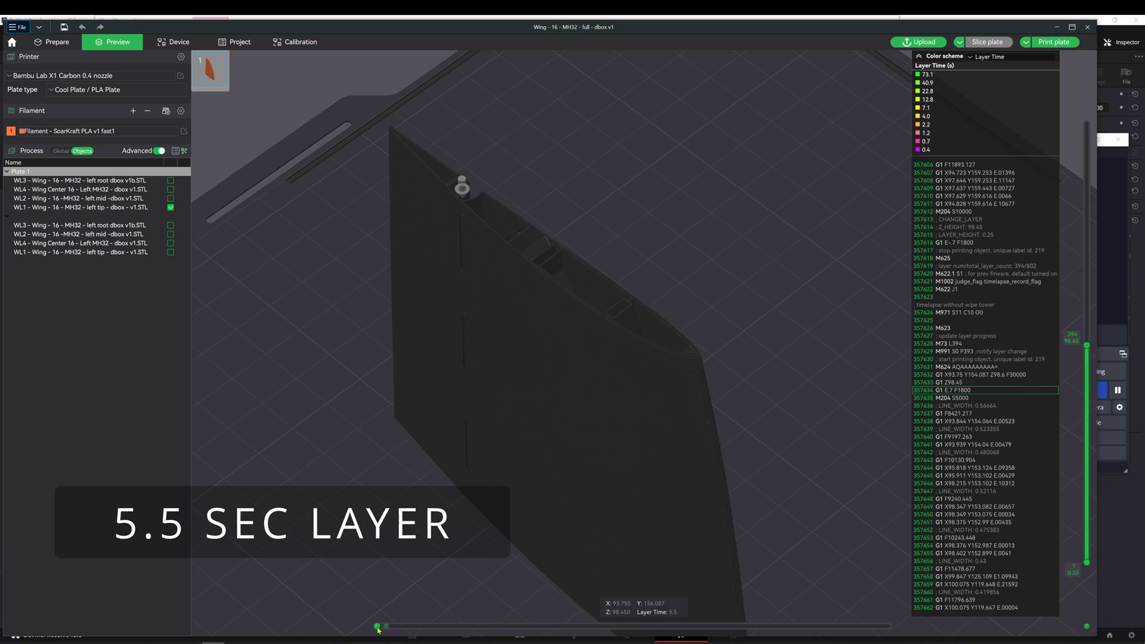
# - Scrub through the wing tip's top layer by layer time, then recolour the preview by Speed
pyautogui.moveTo(380, 626); pyautogui.dragTo(887, 623)
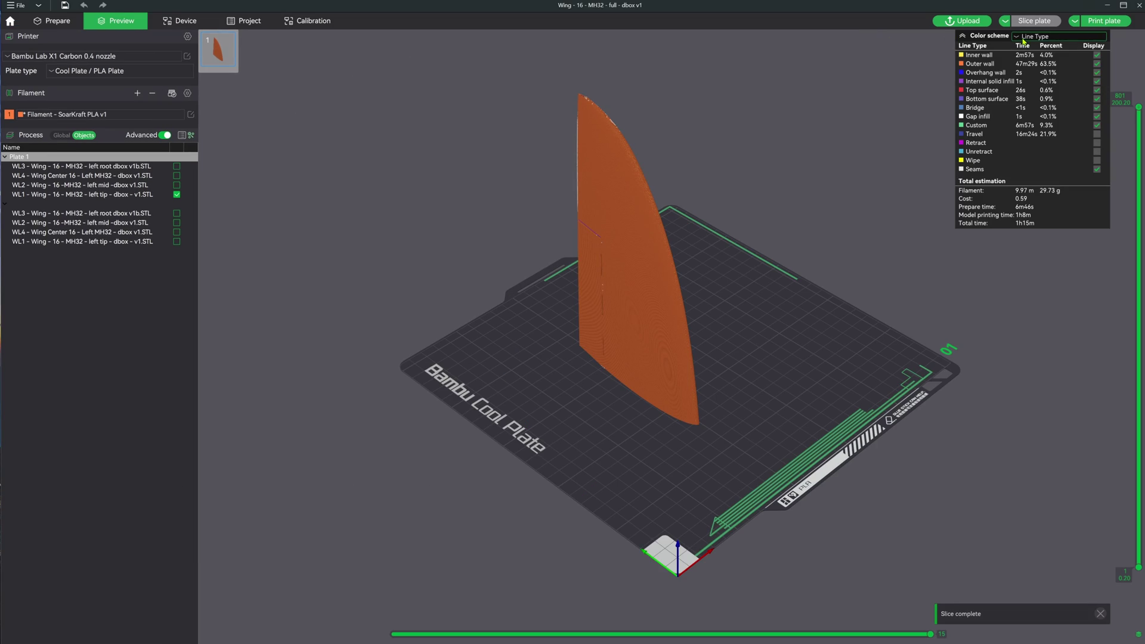
pyautogui.click(1034, 36)
pyautogui.click(1031, 69)
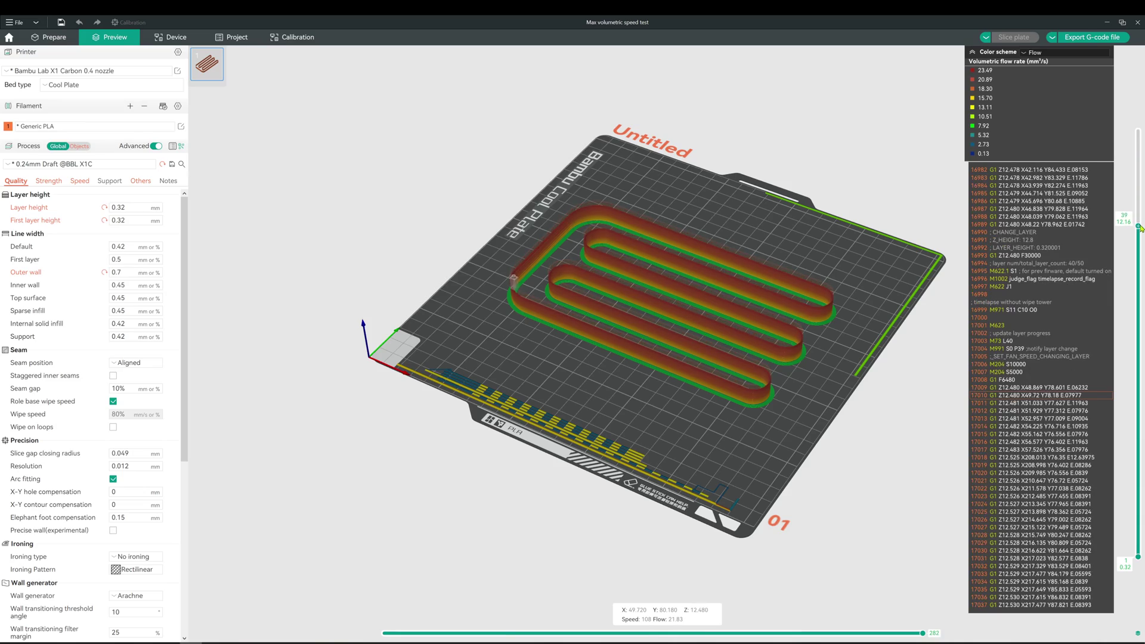
# - Lower the top layer handle from layer 39 to layer 31 at 9.60 mm
pyautogui.moveTo(1141, 228); pyautogui.dragTo(1140, 300)
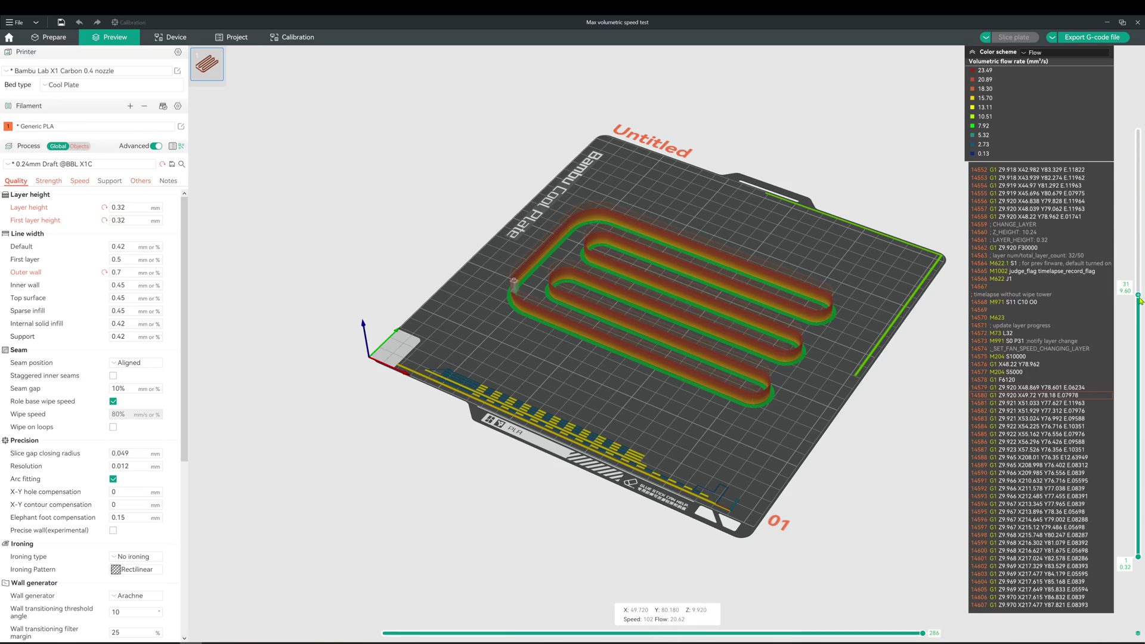